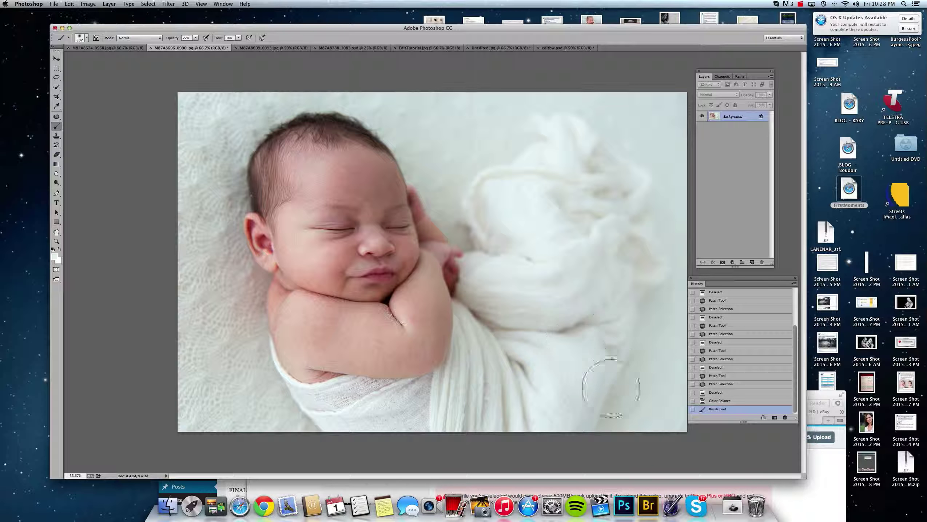
Paint a soft, low-opacity light brush stroke over the white blanket folds beside the baby.
{"action": "mouse_move", "coordinate": [602, 384]}
{"action": "left_mouse_down"}
{"action": "mouse_move", "coordinate": [646, 161]}
{"action": "mouse_move", "coordinate": [589, 124]}
{"action": "left_mouse_up"}
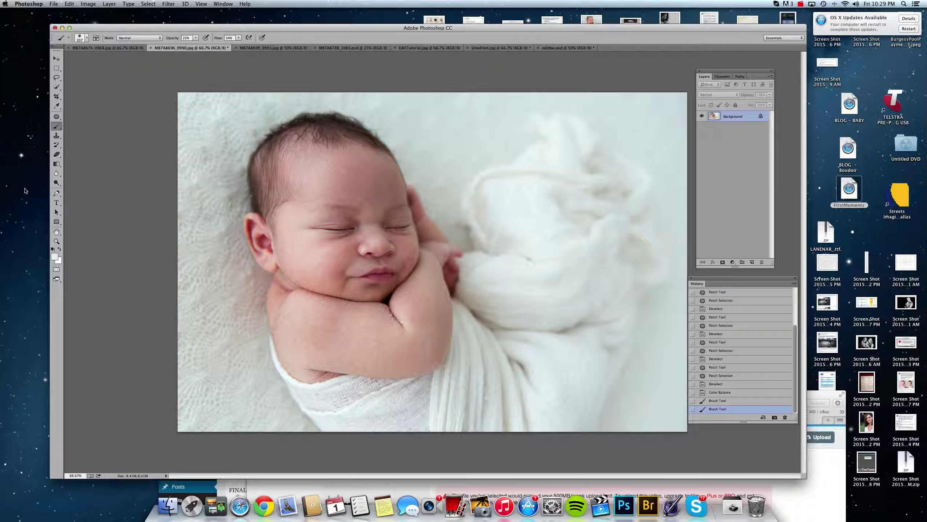
Set up the Burn tool for the baby's closed eyes with Midtones range, 10% exposure and a very small soft brush.
{"action": "left_click", "coordinate": [56, 242]}
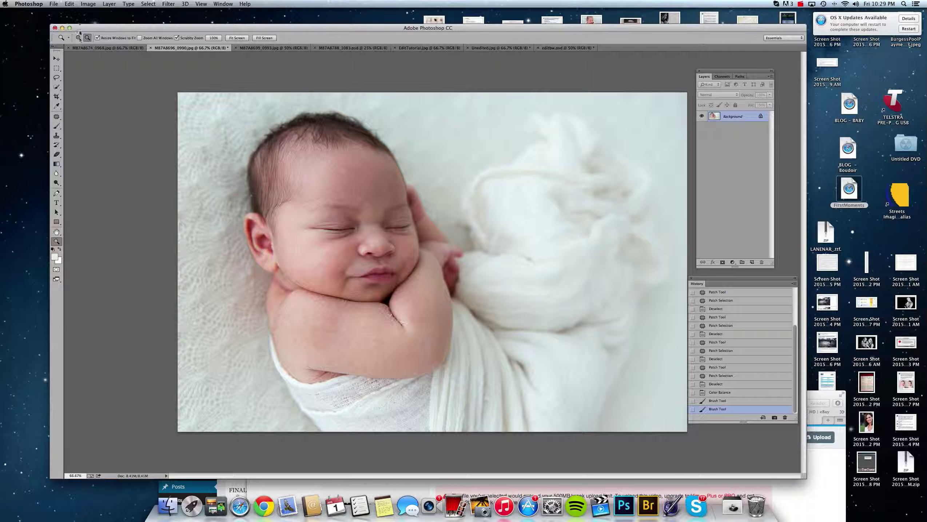
{"action": "left_click", "coordinate": [79, 38]}
{"action": "left_click", "coordinate": [370, 242]}
{"action": "left_click", "coordinate": [370, 242]}
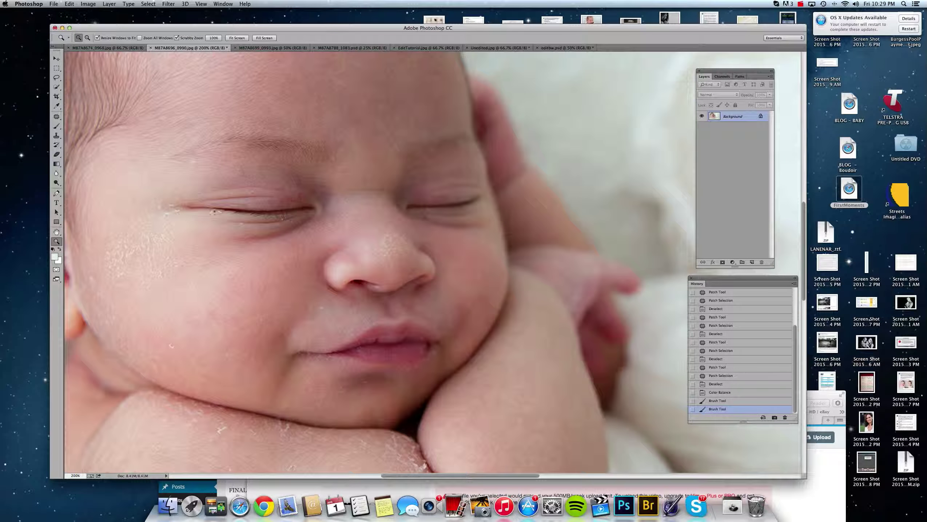
{"action": "left_click", "coordinate": [57, 182]}
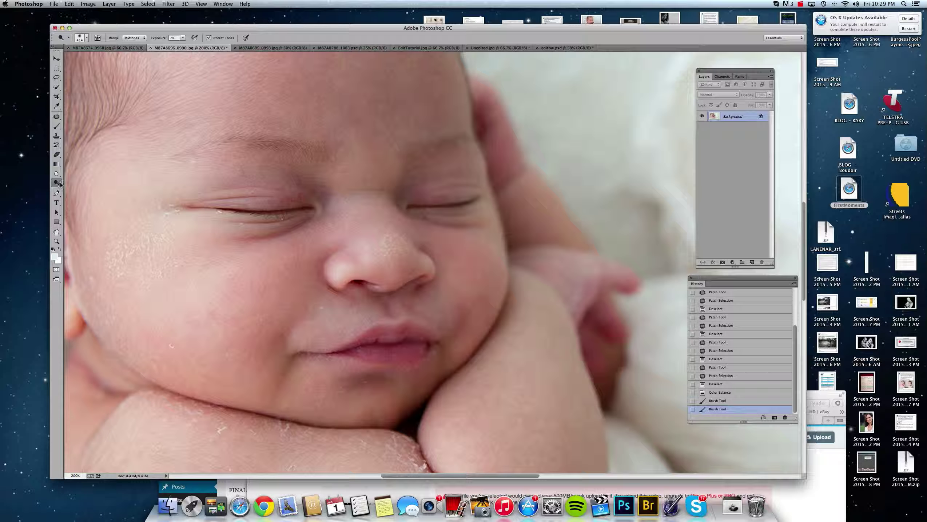
{"action": "left_click", "coordinate": [58, 185]}
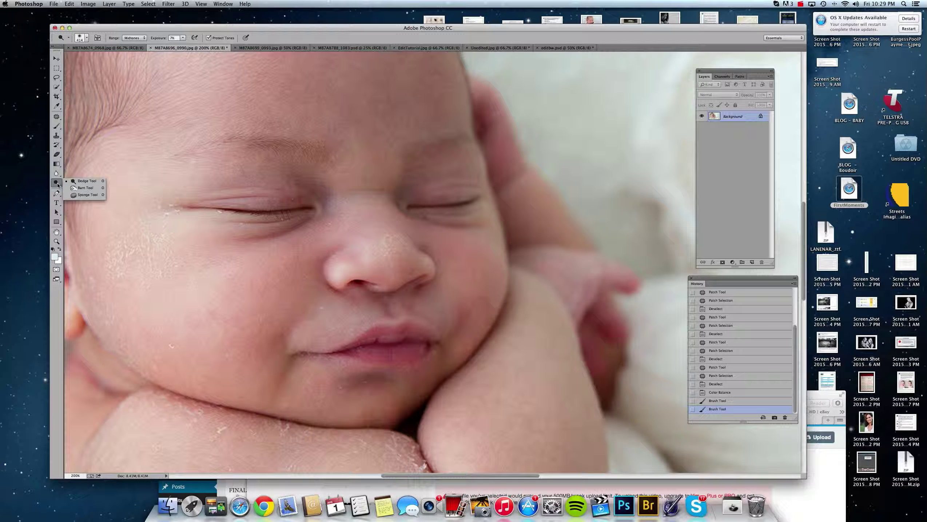
{"action": "left_click", "coordinate": [79, 188]}
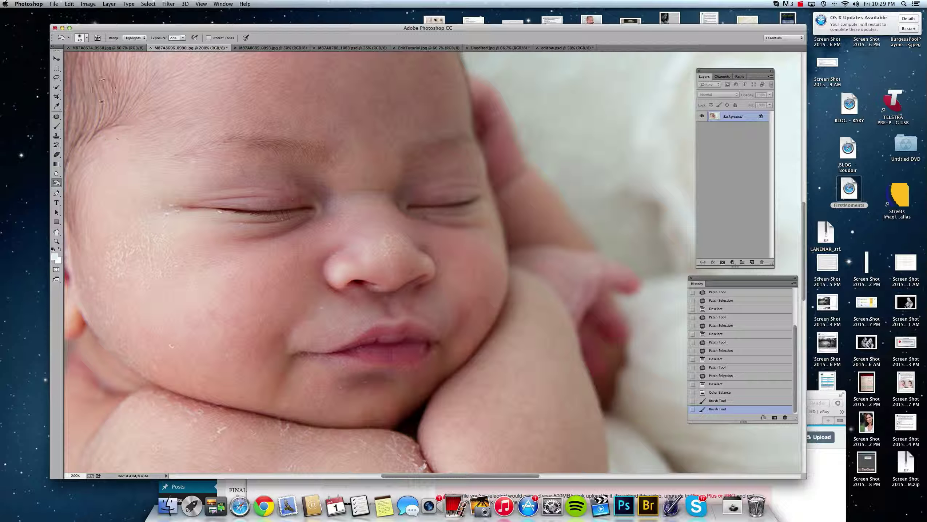
{"action": "left_click", "coordinate": [145, 38]}
{"action": "left_click", "coordinate": [133, 32]}
{"action": "left_click", "coordinate": [183, 38]}
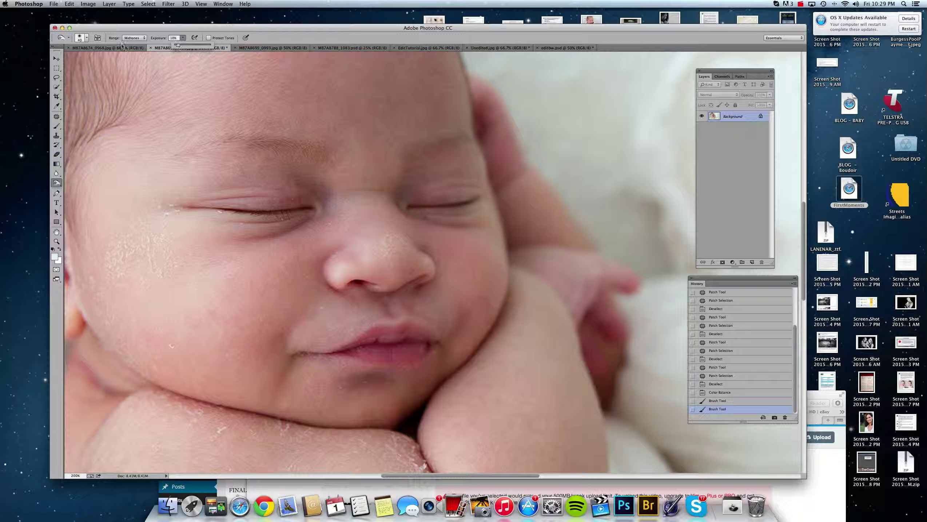
{"action": "left_click", "coordinate": [87, 38]}
{"action": "left_click_drag", "start_coordinate": [96, 60], "coordinate": [92, 62]}
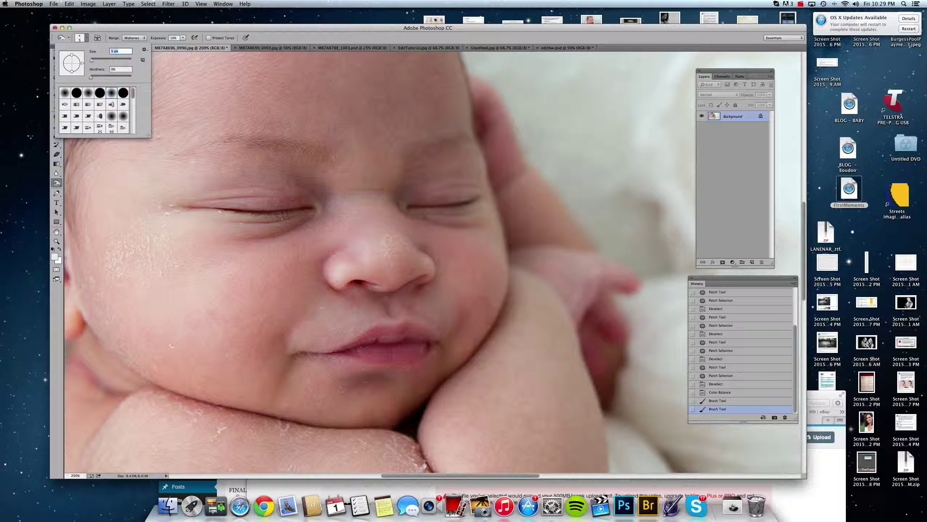
{"action": "key", "text": "Return"}
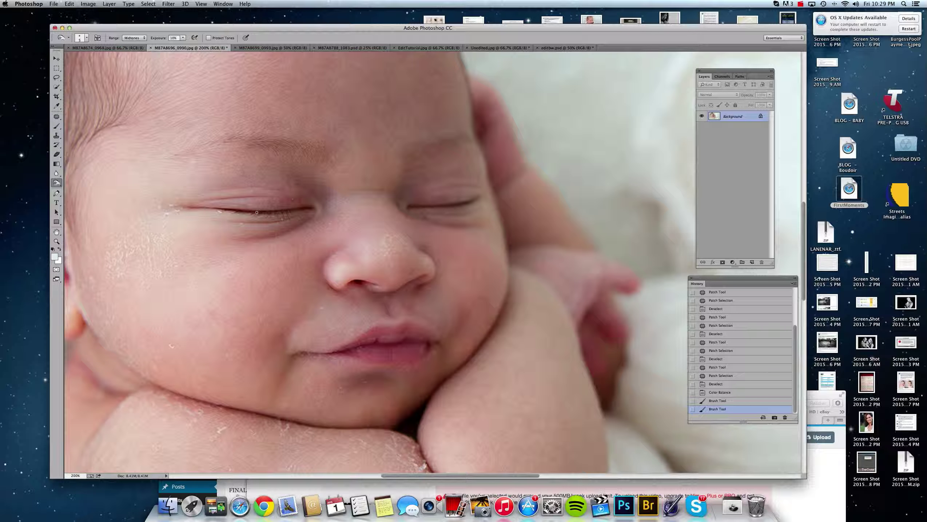
Burn along the lash lines of both closed eyes to darken the eyelashes.
{"action": "left_click", "coordinate": [304, 207]}
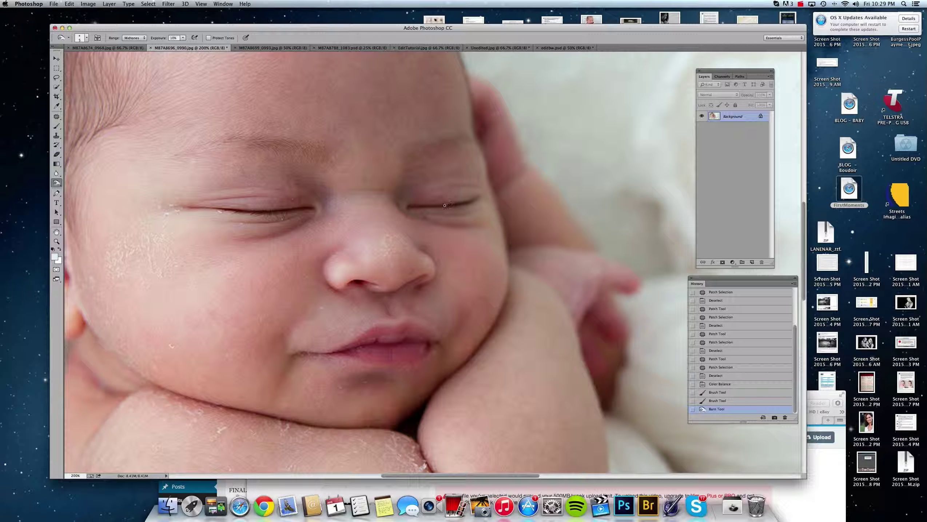
{"action": "left_click", "coordinate": [421, 208]}
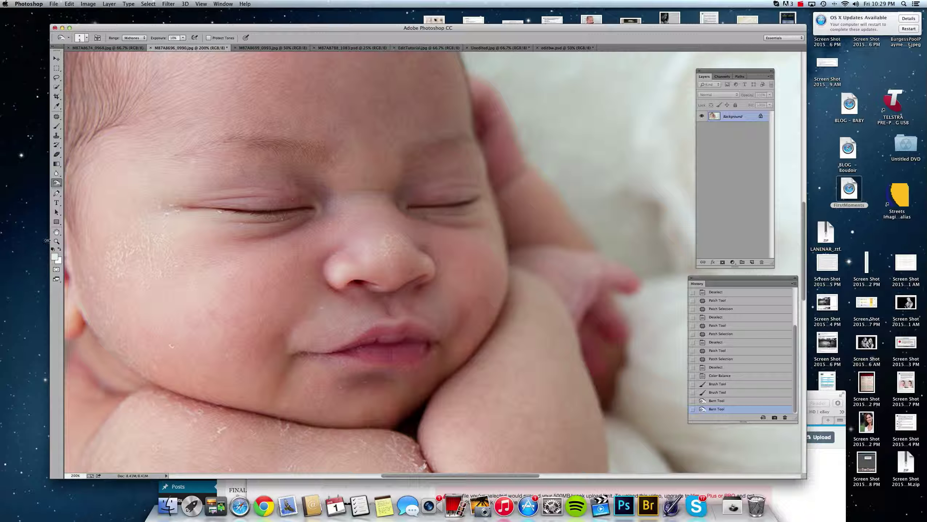
{"action": "left_click", "coordinate": [282, 214]}
{"action": "left_click", "coordinate": [288, 216]}
{"action": "left_click", "coordinate": [296, 217]}
{"action": "left_click", "coordinate": [302, 219]}
{"action": "left_click", "coordinate": [303, 220]}
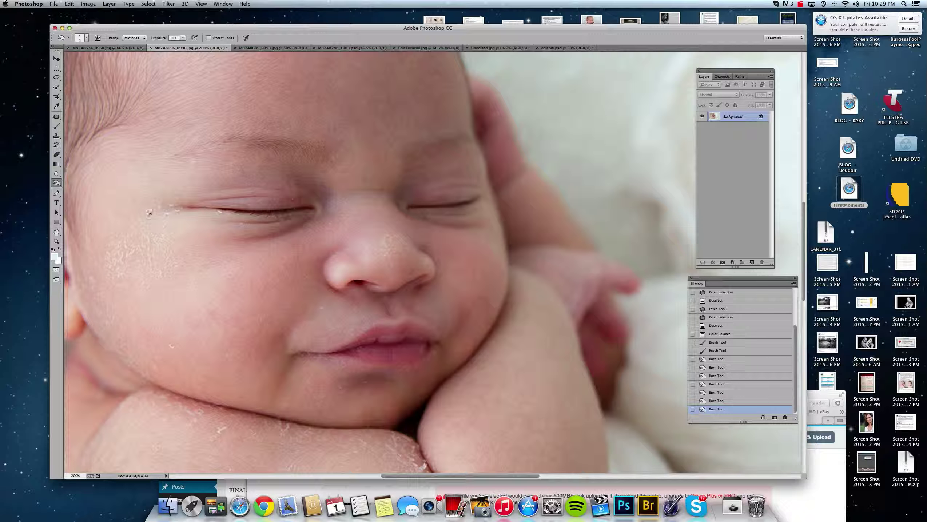
Compare the whole photo at an earlier history state with the latest Burn Tool state.
{"action": "left_click", "coordinate": [56, 241]}
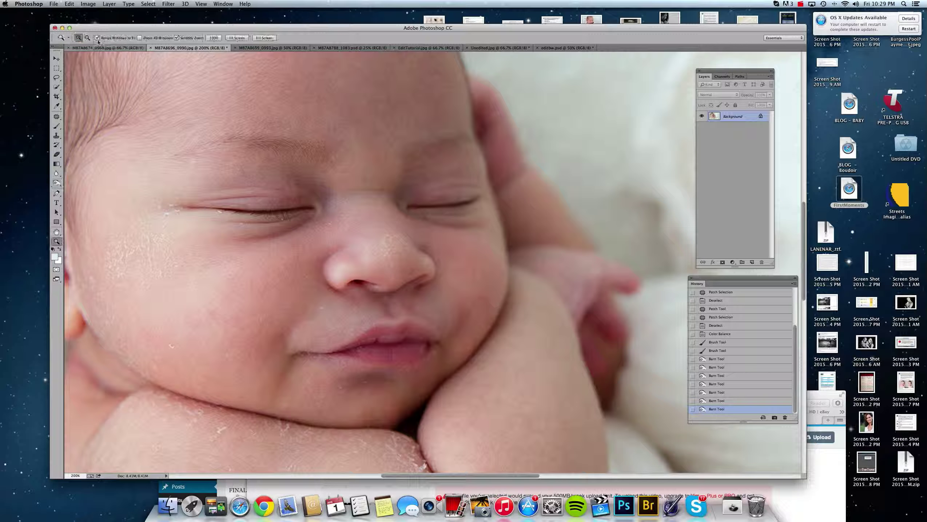
{"action": "left_click", "coordinate": [348, 177], "text": "alt"}
{"action": "left_click", "coordinate": [348, 177], "text": "alt"}
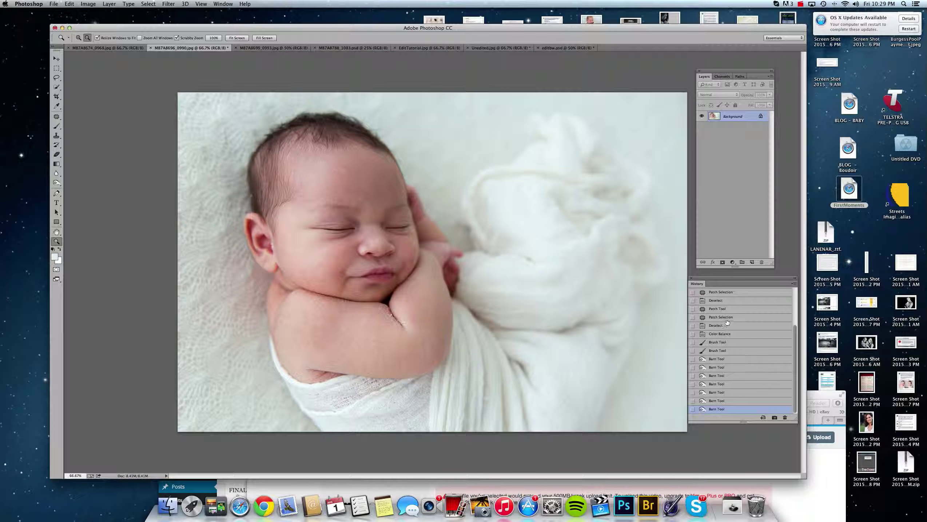
{"action": "scroll", "coordinate": [716, 311], "scroll_direction": "up", "scroll_amount": 3}
{"action": "left_click", "coordinate": [703, 293]}
{"action": "scroll", "coordinate": [736, 341], "scroll_direction": "down", "scroll_amount": 3}
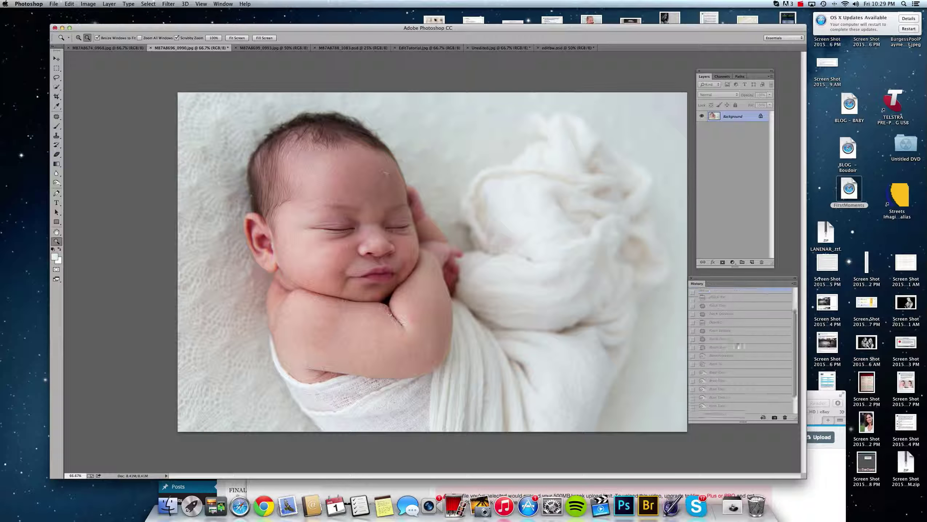
{"action": "left_click", "coordinate": [733, 408]}
{"action": "left_click", "coordinate": [732, 408]}
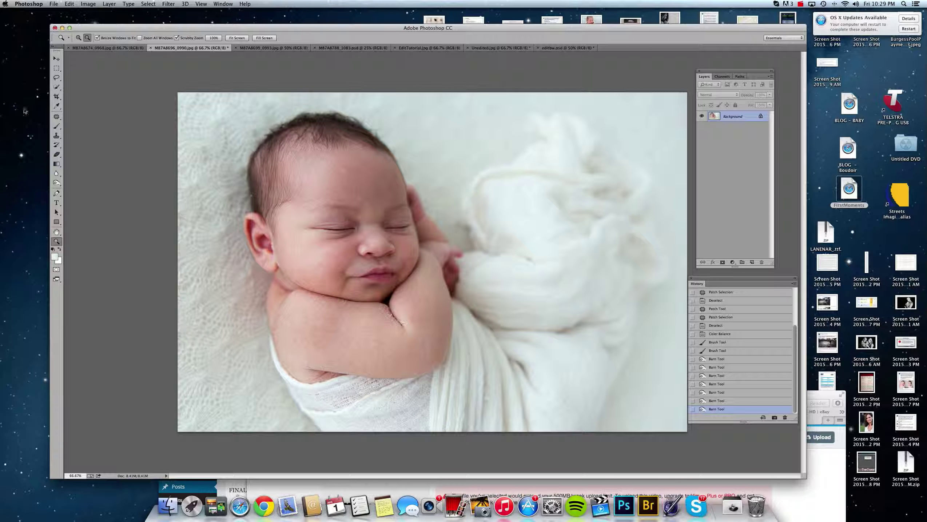
Deepen the photo's shadows slightly with Levels by raising the black input level.
{"action": "left_click", "coordinate": [57, 78]}
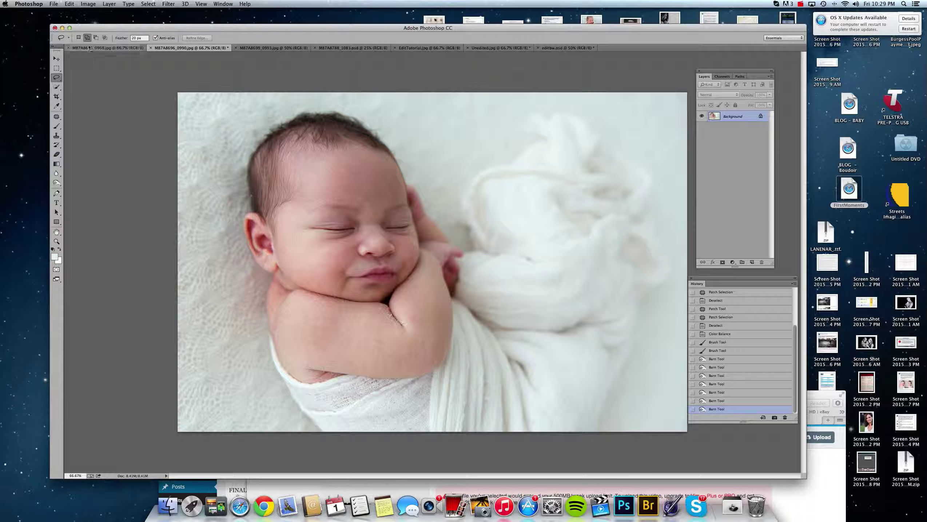
{"action": "left_click", "coordinate": [88, 4]}
{"action": "mouse_move", "coordinate": [100, 24]}
{"action": "left_click", "coordinate": [168, 30]}
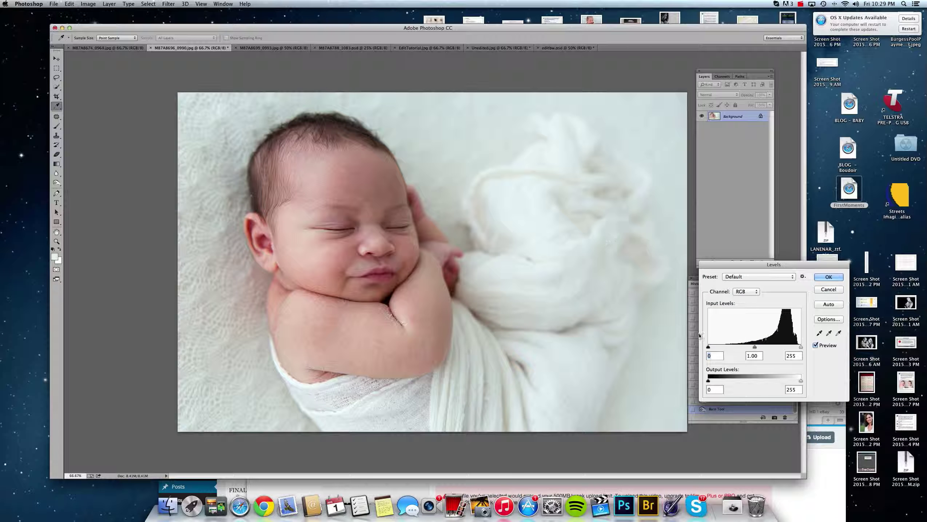
{"action": "left_click_drag", "start_coordinate": [708, 347], "coordinate": [711, 348]}
{"action": "left_click", "coordinate": [828, 278]}
Lasso the baby's forehead and the area beside and below the lips with a 30 px feather.
{"action": "key", "text": "l"}
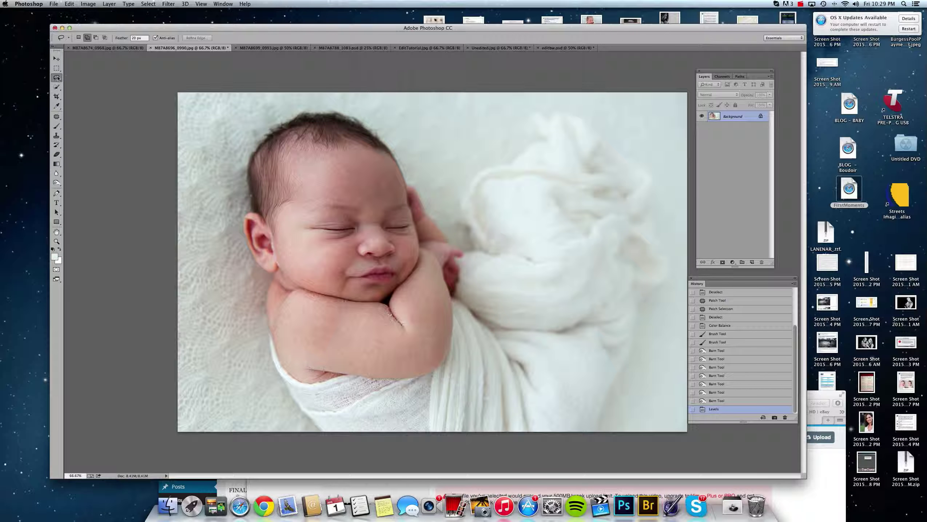
{"action": "left_click", "coordinate": [138, 38]}
{"action": "mouse_move", "coordinate": [366, 167]}
{"action": "left_mouse_down"}
{"action": "mouse_move", "coordinate": [326, 198]}
{"action": "mouse_move", "coordinate": [368, 167]}
{"action": "left_mouse_up"}
{"action": "left_click_drag", "start_coordinate": [410, 279], "coordinate": [403, 291]}
{"action": "left_click_drag", "start_coordinate": [416, 259], "coordinate": [404, 267]}
Brighten the selected skin with a Curves midpoint of input 127 and output 132, and deselect.
{"action": "left_click", "coordinate": [87, 3]}
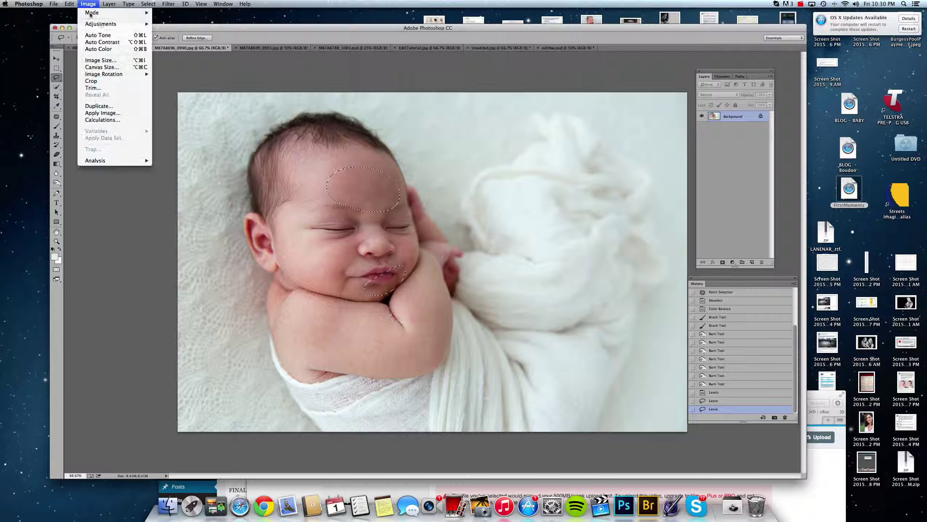
{"action": "mouse_move", "coordinate": [110, 24]}
{"action": "left_click", "coordinate": [172, 38]}
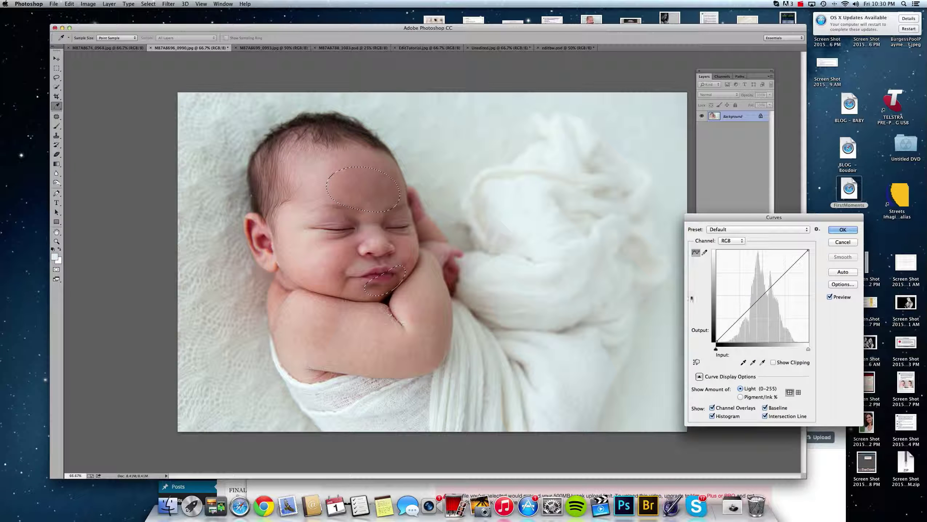
{"action": "left_click_drag", "start_coordinate": [762, 296], "coordinate": [763, 293]}
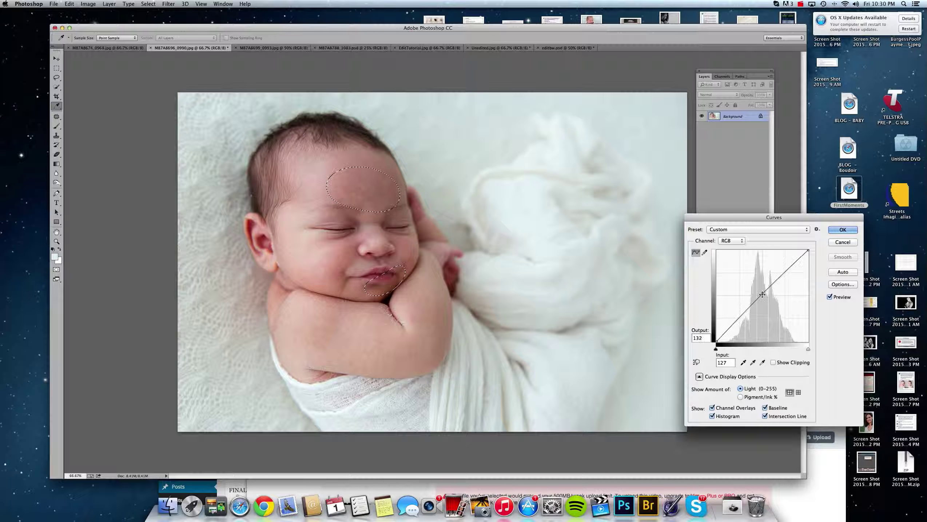
{"action": "left_click", "coordinate": [849, 229]}
{"action": "key", "text": "l"}
{"action": "key", "text": "super+d"}
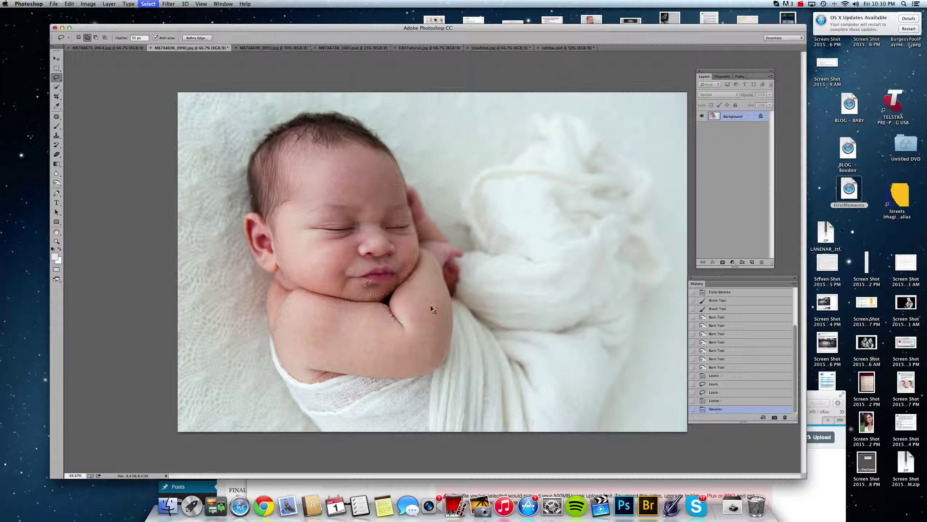
Lasso the shadowed strip of skin along the chin above the arm crease with a 10 px feather.
{"action": "key", "text": "z"}
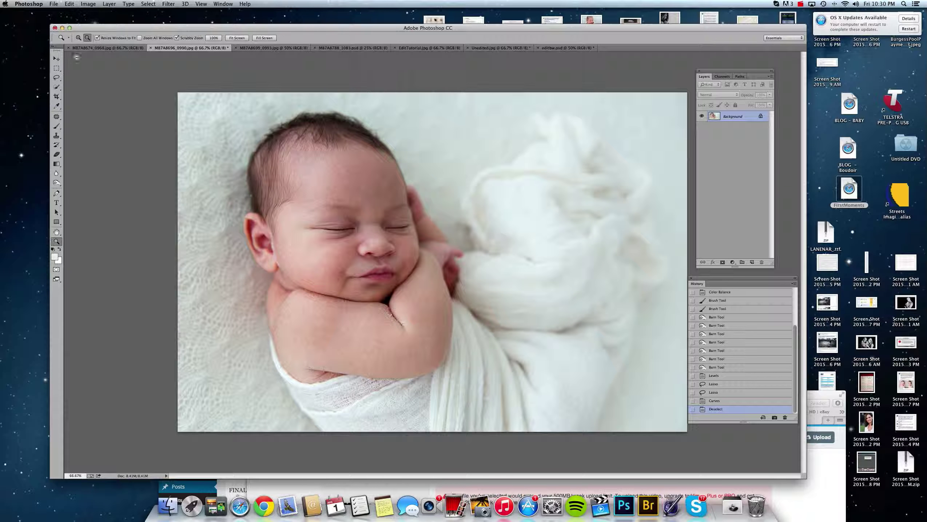
{"action": "left_click", "coordinate": [379, 271]}
{"action": "left_click", "coordinate": [388, 292]}
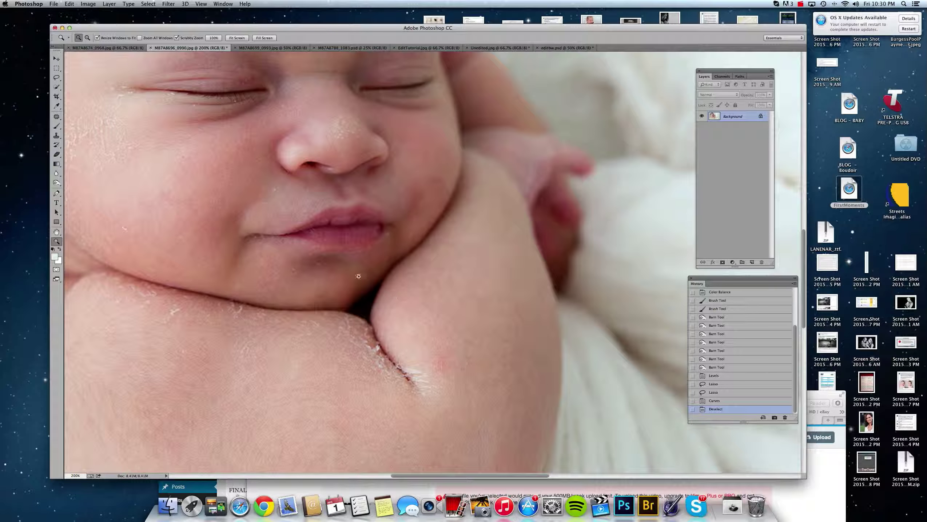
{"action": "left_click", "coordinate": [56, 78]}
{"action": "left_click", "coordinate": [134, 37]}
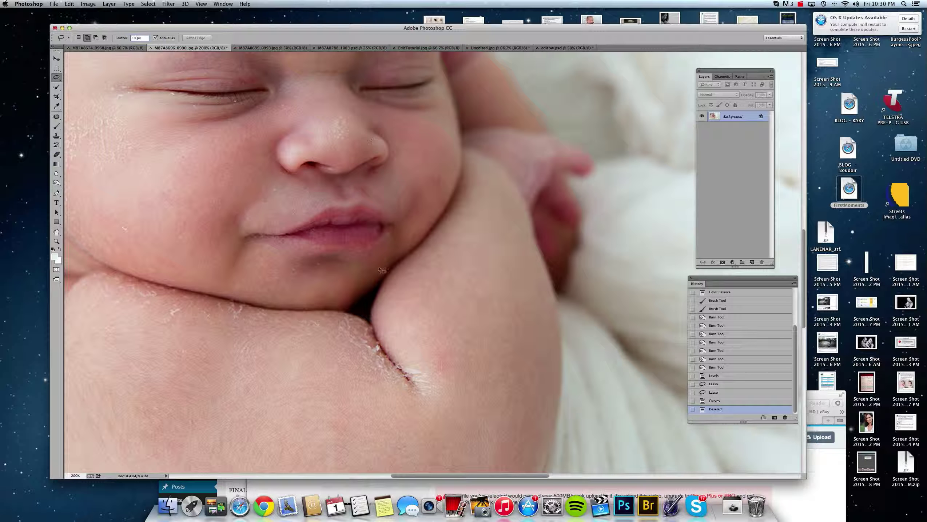
{"action": "mouse_move", "coordinate": [367, 282]}
{"action": "left_mouse_down"}
{"action": "mouse_move", "coordinate": [301, 300]}
{"action": "mouse_move", "coordinate": [360, 315]}
{"action": "mouse_move", "coordinate": [406, 242]}
{"action": "mouse_move", "coordinate": [391, 239]}
{"action": "mouse_move", "coordinate": [306, 302]}
{"action": "left_mouse_up"}
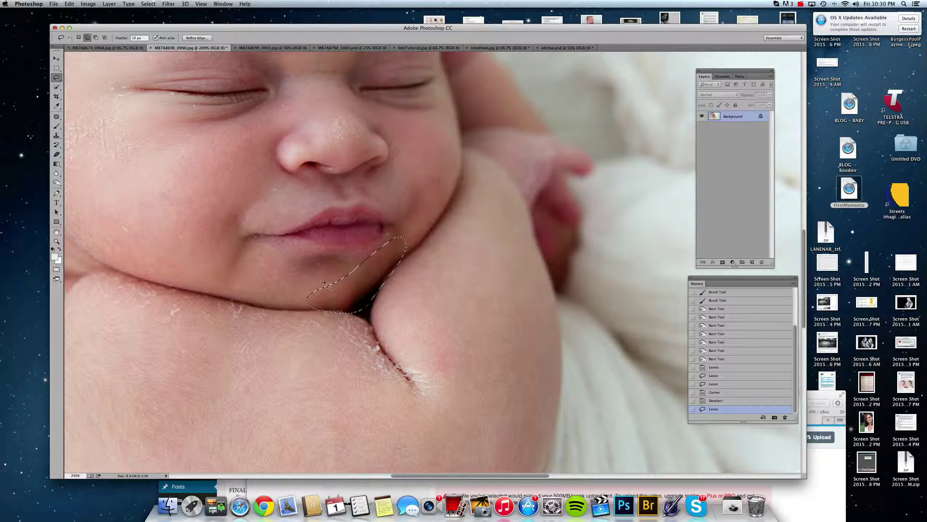
Apply Hue/Saturation to the chin selection with hue -2, saturation -21 and lightness +2, and deselect.
{"action": "left_click", "coordinate": [88, 4]}
{"action": "mouse_move", "coordinate": [109, 23]}
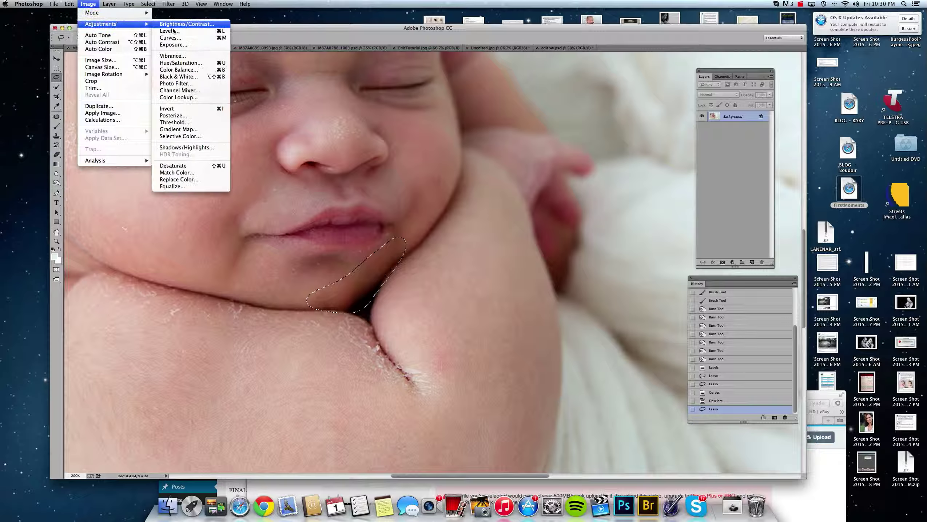
{"action": "left_click", "coordinate": [183, 67]}
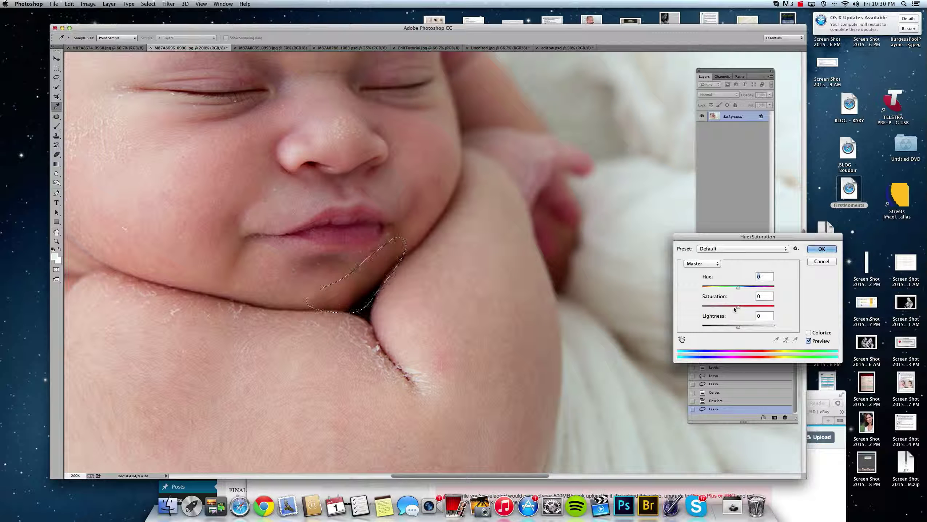
{"action": "mouse_move", "coordinate": [738, 307]}
{"action": "left_mouse_down"}
{"action": "mouse_move", "coordinate": [728, 310]}
{"action": "mouse_move", "coordinate": [738, 327]}
{"action": "mouse_move", "coordinate": [737, 290]}
{"action": "left_mouse_up"}
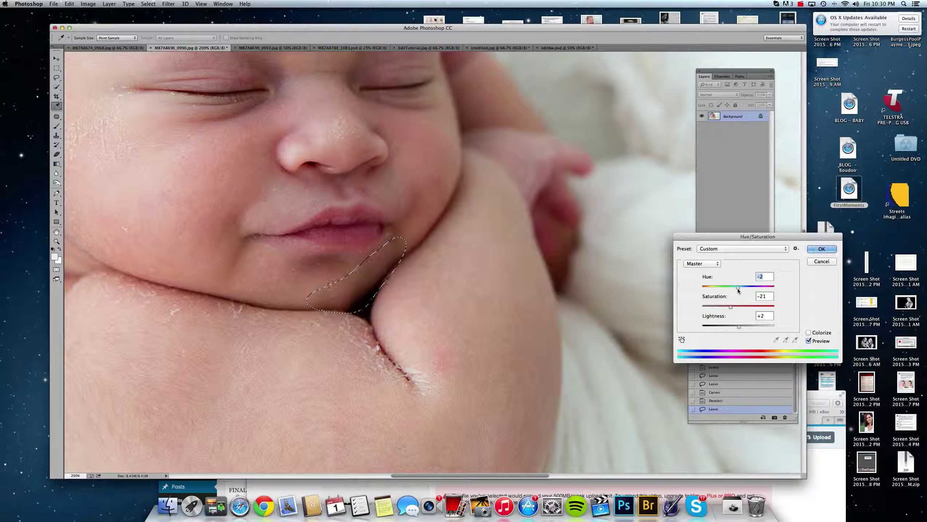
{"action": "left_click", "coordinate": [821, 249]}
{"action": "left_click", "coordinate": [365, 317]}
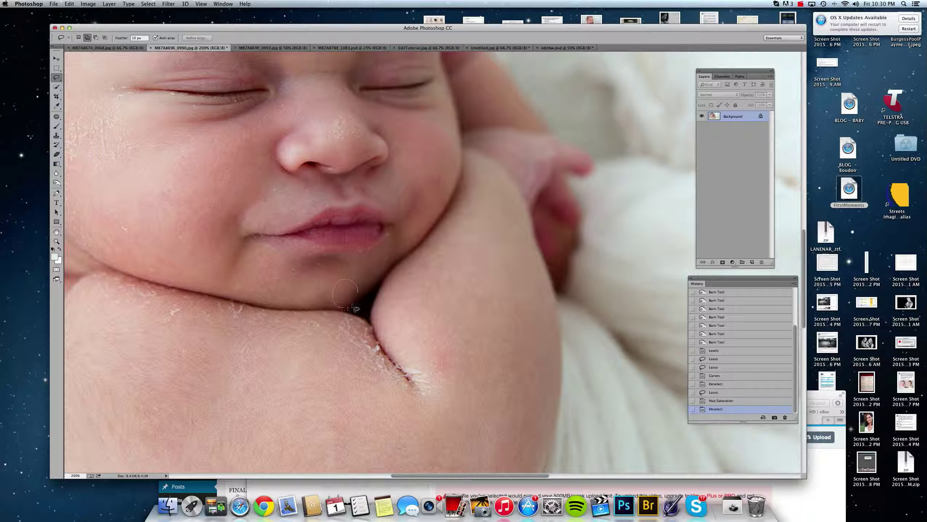
Lasso the discoloured skin patches on the chin, beside the mouth and on both inner eyelids as one combined selection.
{"action": "left_click_drag", "start_coordinate": [350, 307], "coordinate": [348, 306]}
{"action": "left_click_drag", "start_coordinate": [368, 266], "coordinate": [371, 252]}
{"action": "mouse_move", "coordinate": [430, 212]}
{"action": "left_mouse_down"}
{"action": "mouse_move", "coordinate": [427, 197]}
{"action": "mouse_move", "coordinate": [405, 209]}
{"action": "mouse_move", "coordinate": [426, 207]}
{"action": "left_mouse_up"}
{"action": "left_click_drag", "start_coordinate": [354, 298], "coordinate": [349, 295]}
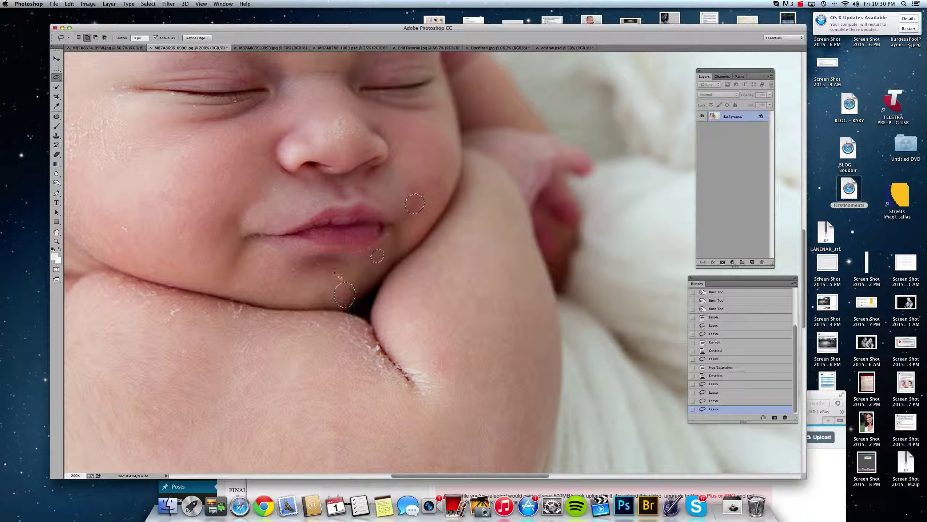
{"action": "mouse_move", "coordinate": [275, 290]}
{"action": "left_mouse_down"}
{"action": "mouse_move", "coordinate": [307, 264]}
{"action": "mouse_move", "coordinate": [327, 270]}
{"action": "mouse_move", "coordinate": [289, 274]}
{"action": "mouse_move", "coordinate": [282, 287]}
{"action": "left_mouse_up"}
{"action": "mouse_move", "coordinate": [236, 77]}
{"action": "left_mouse_down"}
{"action": "mouse_move", "coordinate": [256, 84]}
{"action": "mouse_move", "coordinate": [232, 83]}
{"action": "mouse_move", "coordinate": [258, 63]}
{"action": "mouse_move", "coordinate": [268, 81]}
{"action": "left_mouse_up"}
{"action": "mouse_move", "coordinate": [392, 68]}
{"action": "left_mouse_down"}
{"action": "mouse_move", "coordinate": [401, 81]}
{"action": "mouse_move", "coordinate": [393, 68]}
{"action": "left_mouse_up"}
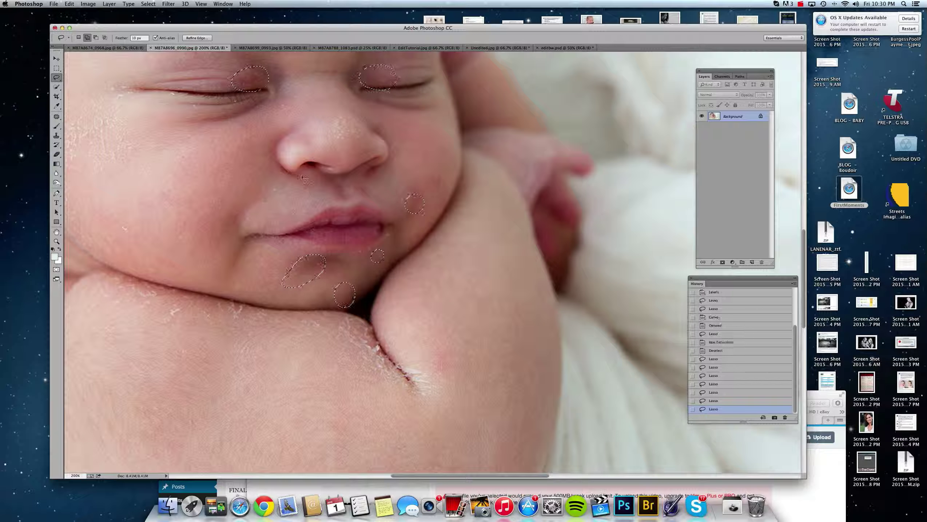
Reduce magenta in the reds of the selected skin patches to -14 with Selective Color, and deselect.
{"action": "left_click", "coordinate": [87, 3]}
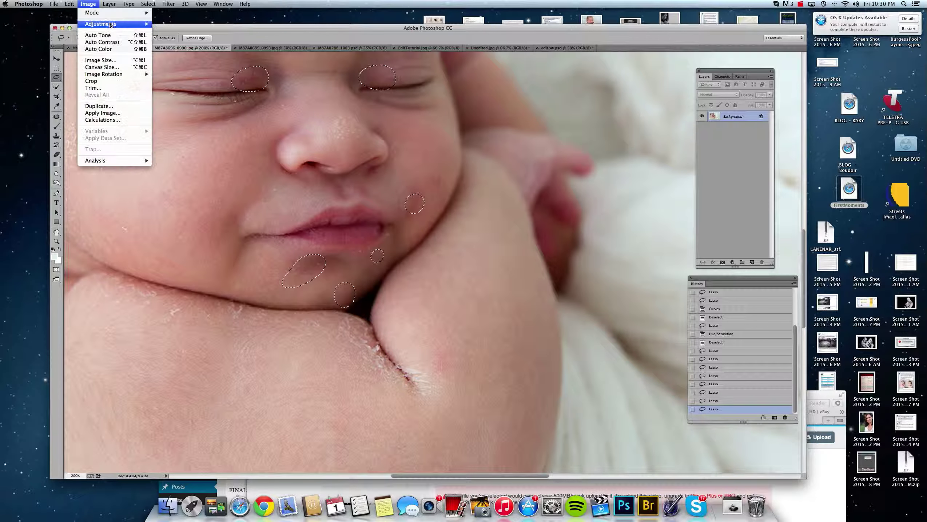
{"action": "mouse_move", "coordinate": [109, 23]}
{"action": "left_click", "coordinate": [183, 136]}
{"action": "left_click_drag", "start_coordinate": [691, 367], "coordinate": [685, 368]}
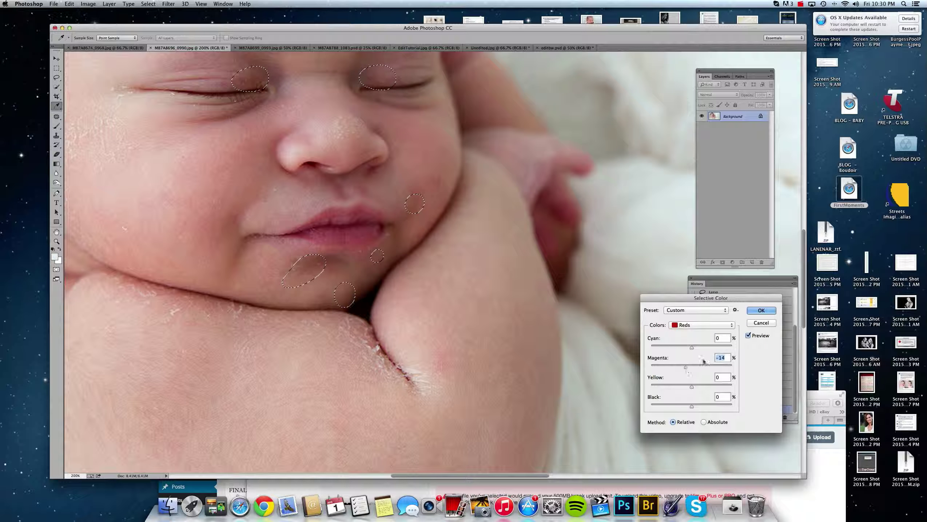
{"action": "left_click", "coordinate": [762, 310]}
{"action": "key", "text": "super+d"}
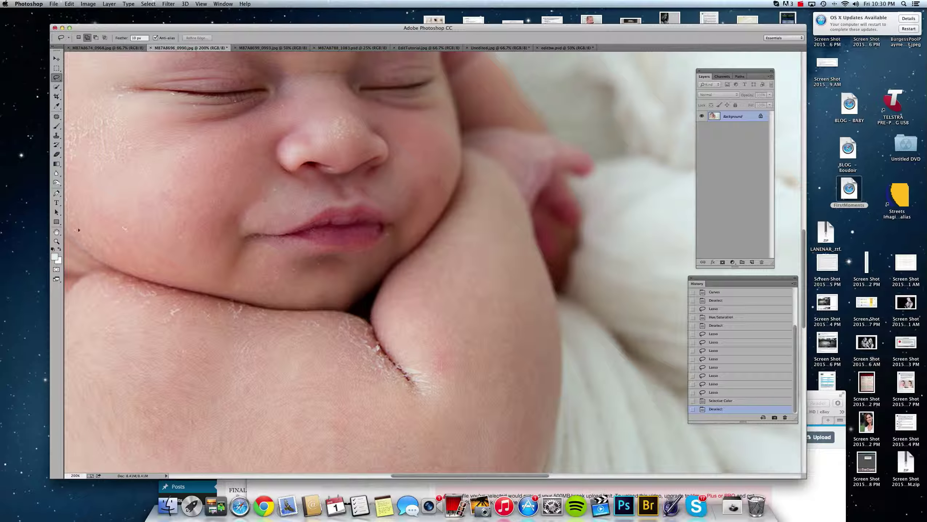
Lasso the central face from the forehead to the chin with a larger feather.
{"action": "left_click", "coordinate": [56, 242]}
{"action": "left_click", "coordinate": [87, 38]}
{"action": "left_click", "coordinate": [338, 199]}
{"action": "left_click", "coordinate": [338, 198]}
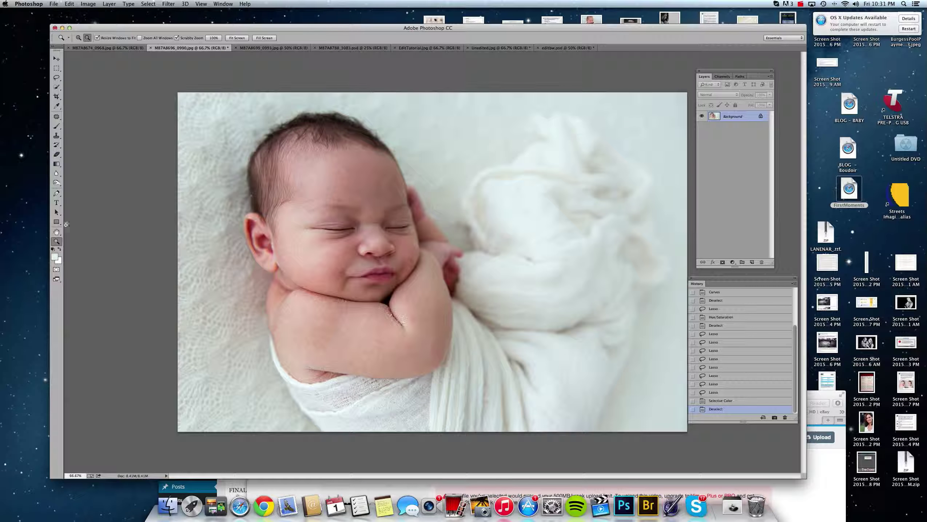
{"action": "left_click", "coordinate": [56, 233]}
{"action": "left_click", "coordinate": [56, 77]}
{"action": "left_click", "coordinate": [136, 38]}
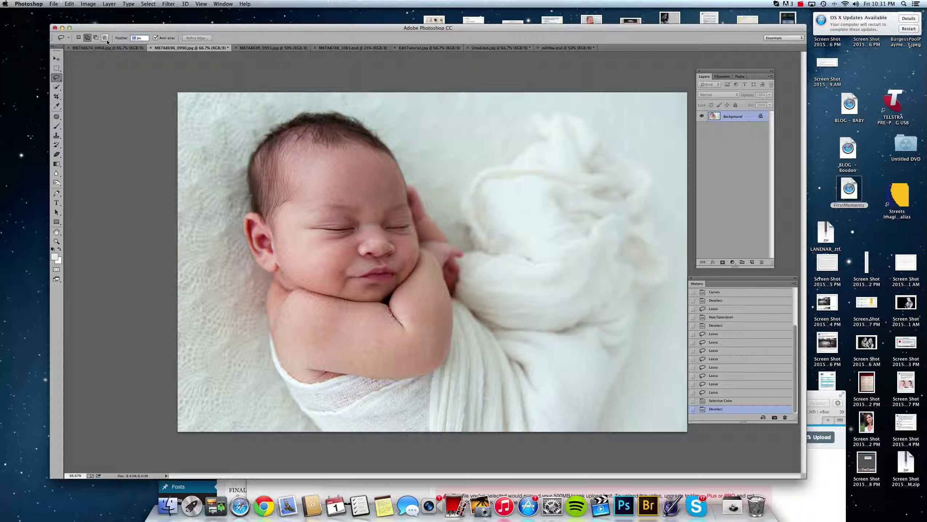
{"action": "key", "text": "Return"}
{"action": "mouse_move", "coordinate": [312, 187]}
{"action": "left_mouse_down"}
{"action": "mouse_move", "coordinate": [298, 252]}
{"action": "mouse_move", "coordinate": [361, 298]}
{"action": "mouse_move", "coordinate": [406, 256]}
{"action": "left_mouse_up"}
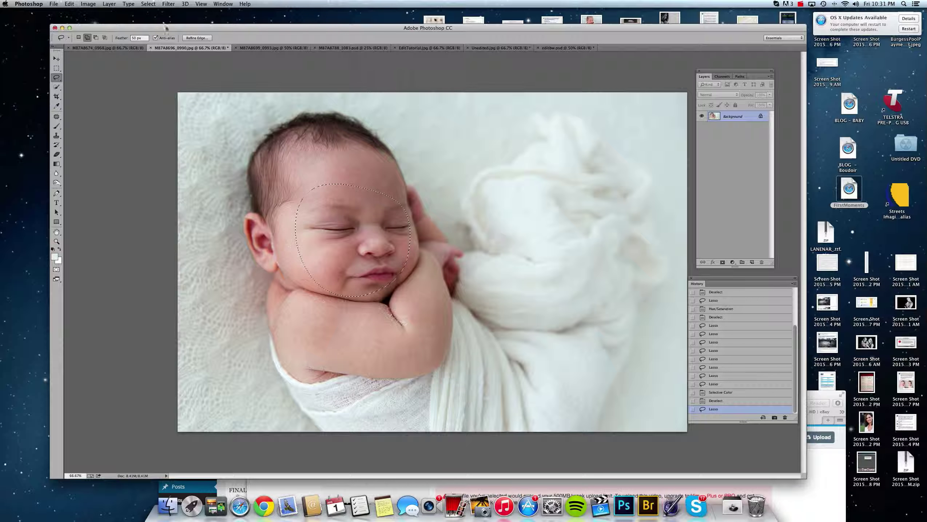
Sharpen the selected face with Unsharp Mask at amount 11%, radius 12.9 and threshold 0, deselect, and compare it with the earlier state.
{"action": "left_click", "coordinate": [168, 4]}
{"action": "mouse_move", "coordinate": [194, 125]}
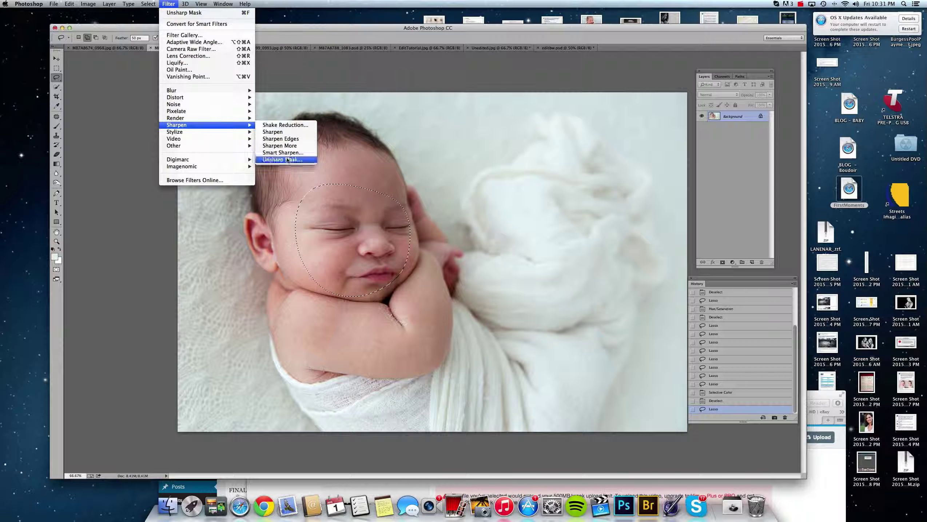
{"action": "left_click", "coordinate": [288, 159]}
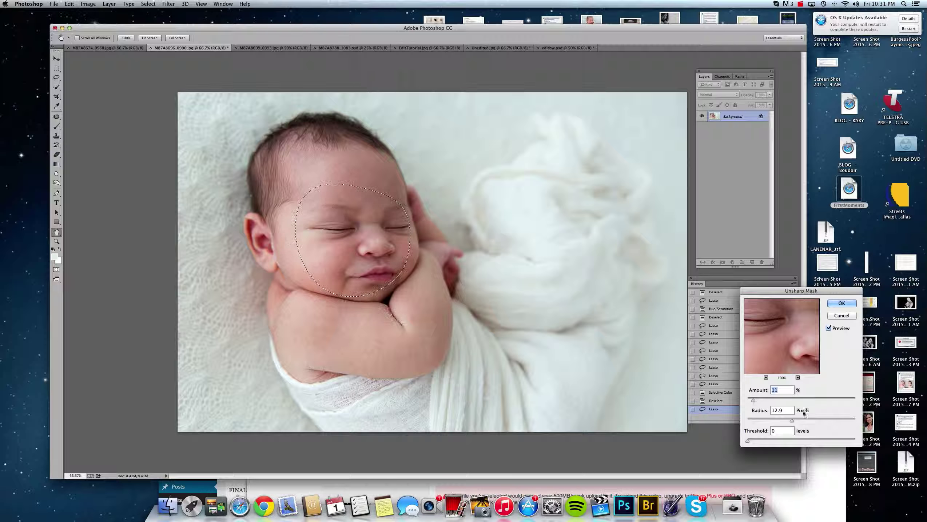
{"action": "left_click", "coordinate": [841, 304]}
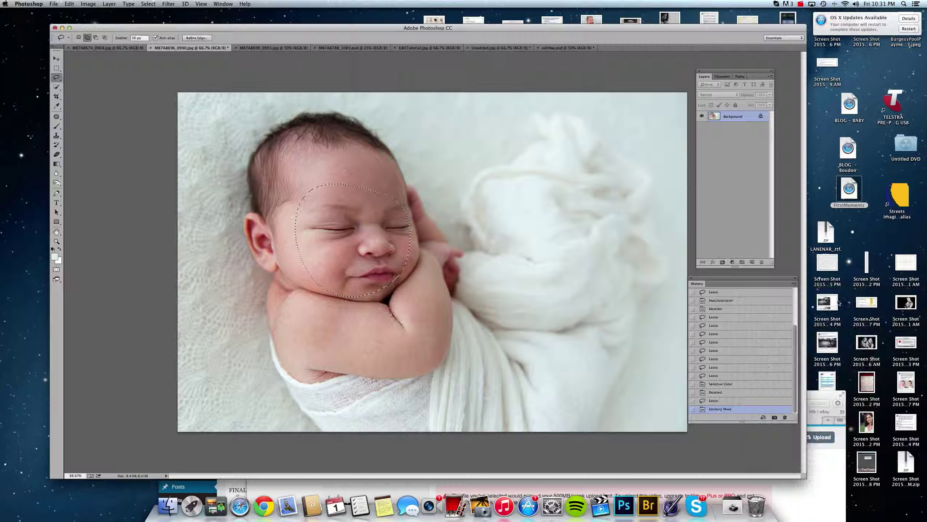
{"action": "key", "text": "super+d"}
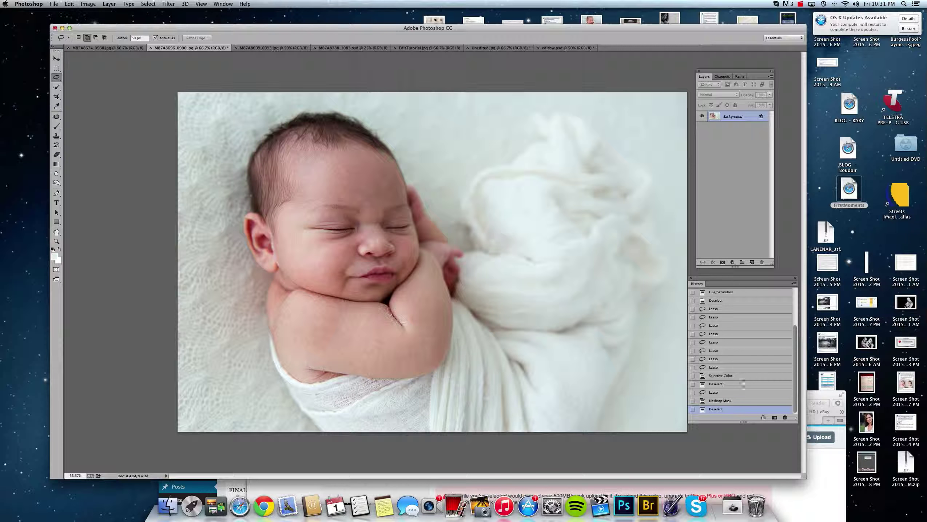
{"action": "left_click", "coordinate": [716, 385]}
{"action": "left_click", "coordinate": [716, 410]}
Smooth the skin with the Portraiture filter's Default preset, output to a new layer with a transparency mask.
{"action": "left_click", "coordinate": [164, 5]}
{"action": "mouse_move", "coordinate": [200, 165]}
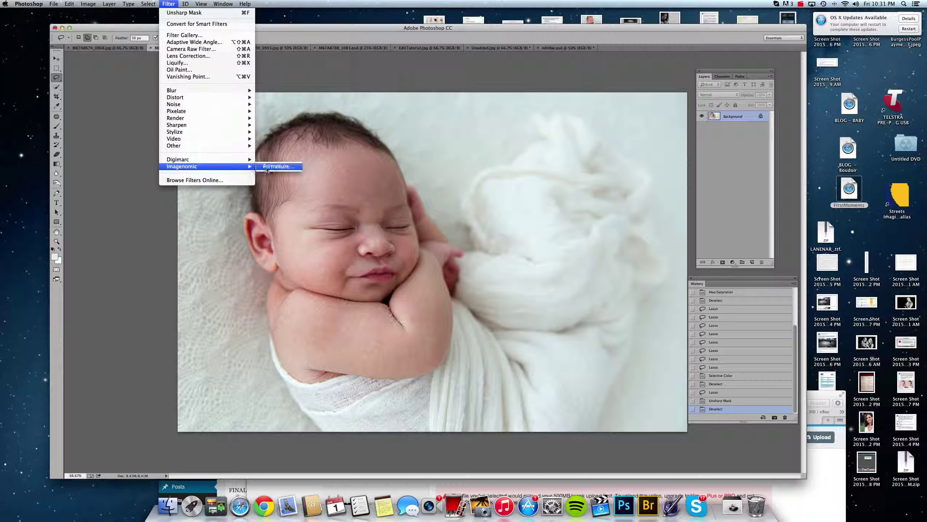
{"action": "left_click", "coordinate": [274, 165]}
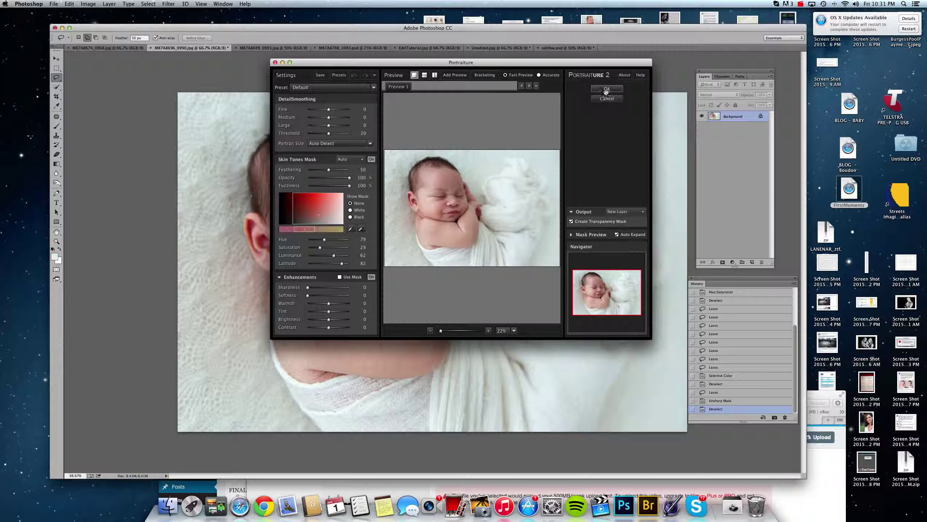
{"action": "left_click", "coordinate": [601, 90]}
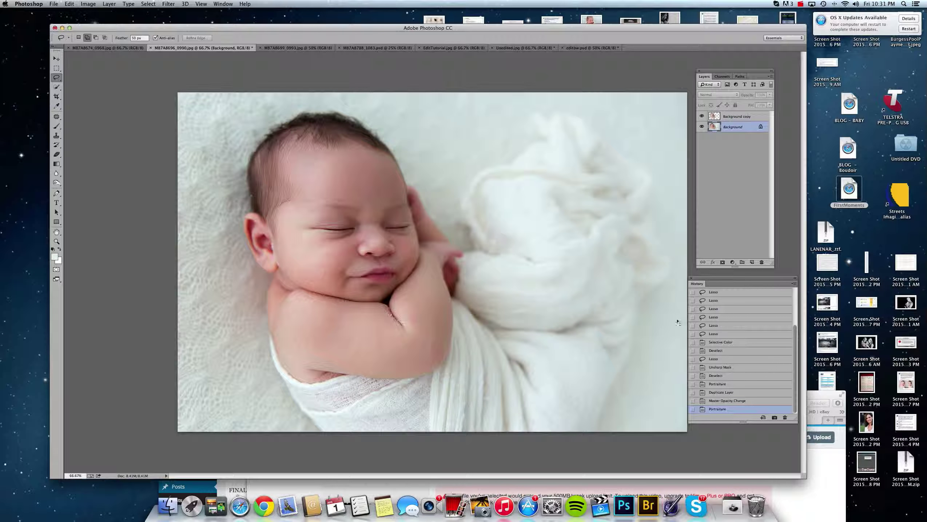
Hide the Background layer and erase the hair along the top of the head from the smoothed copy.
{"action": "left_click", "coordinate": [702, 127]}
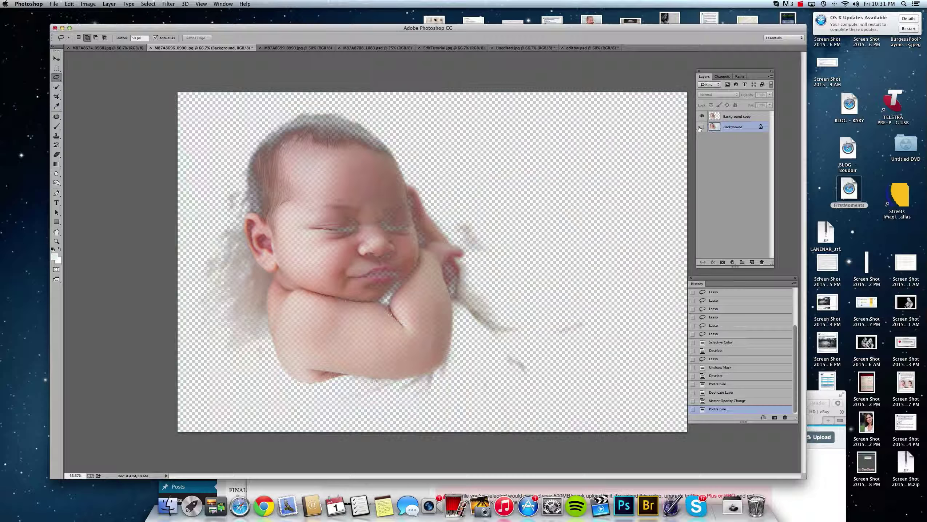
{"action": "left_click", "coordinate": [718, 116]}
{"action": "left_click", "coordinate": [56, 154]}
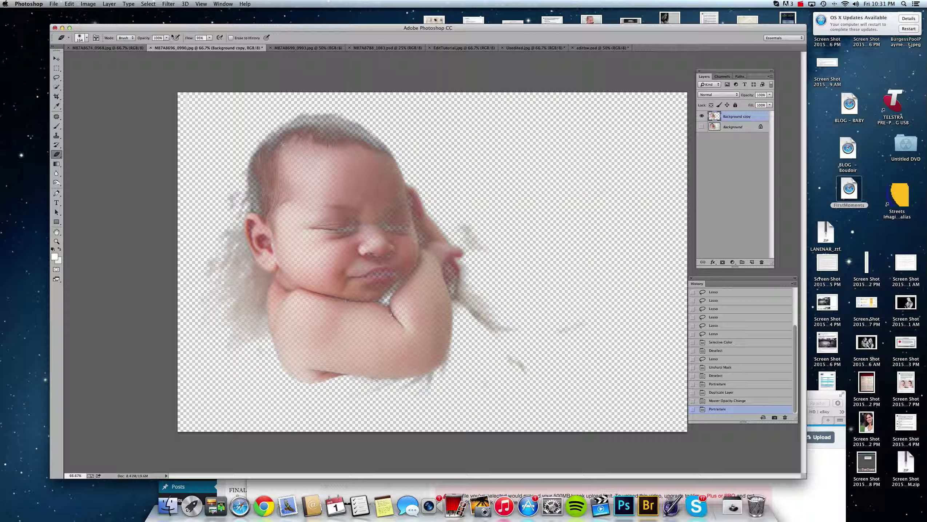
{"action": "mouse_move", "coordinate": [247, 96]}
{"action": "left_mouse_down"}
{"action": "mouse_move", "coordinate": [275, 114]}
{"action": "mouse_move", "coordinate": [262, 202]}
{"action": "mouse_move", "coordinate": [304, 113]}
{"action": "mouse_move", "coordinate": [398, 131]}
{"action": "left_mouse_up"}
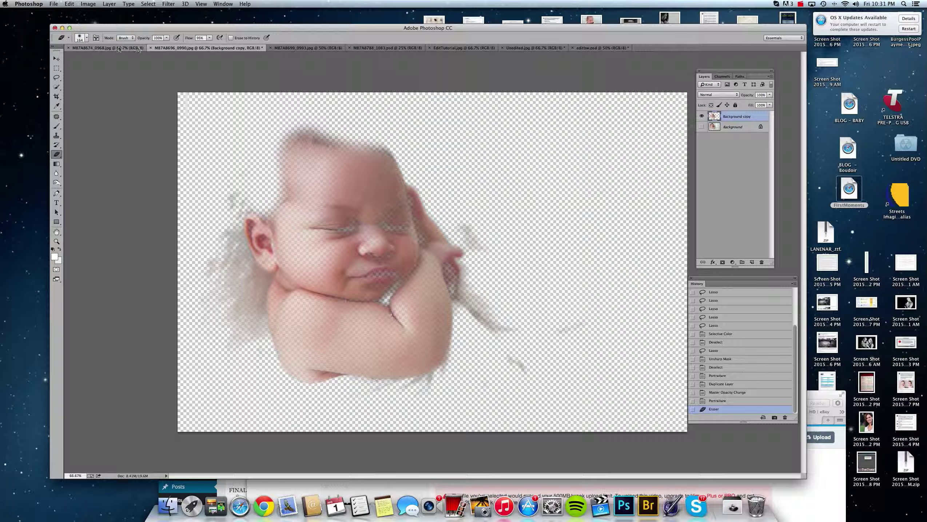
Erase the eyes, brows, nostrils, lips and hairline from the smoothed layer with a smaller eraser, and show the Background layer again.
{"action": "left_click", "coordinate": [87, 39]}
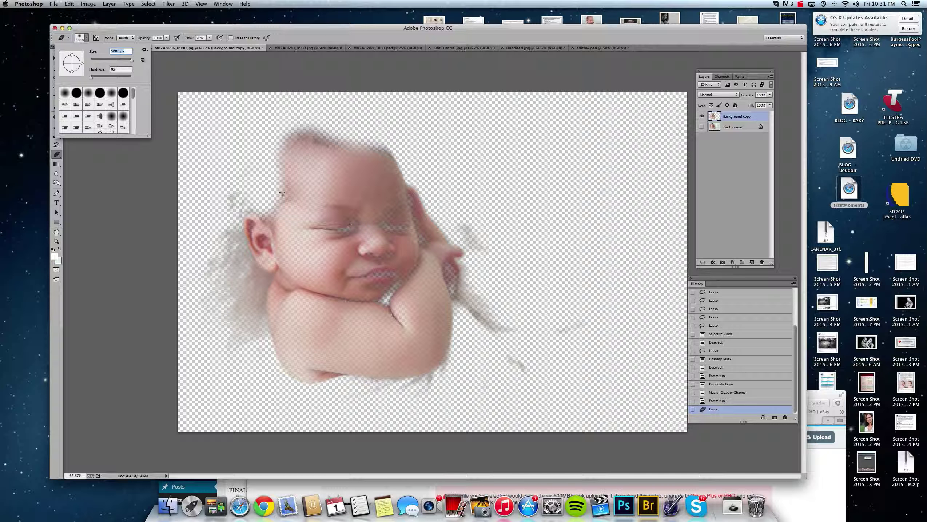
{"action": "left_click_drag", "start_coordinate": [129, 62], "coordinate": [100, 62]}
{"action": "left_click_drag", "start_coordinate": [353, 229], "coordinate": [315, 229]}
{"action": "mouse_move", "coordinate": [406, 229]}
{"action": "left_mouse_down"}
{"action": "mouse_move", "coordinate": [382, 229]}
{"action": "mouse_move", "coordinate": [401, 204]}
{"action": "mouse_move", "coordinate": [326, 209]}
{"action": "left_mouse_up"}
{"action": "mouse_move", "coordinate": [393, 254]}
{"action": "left_mouse_down"}
{"action": "mouse_move", "coordinate": [363, 254]}
{"action": "mouse_move", "coordinate": [385, 272]}
{"action": "left_mouse_up"}
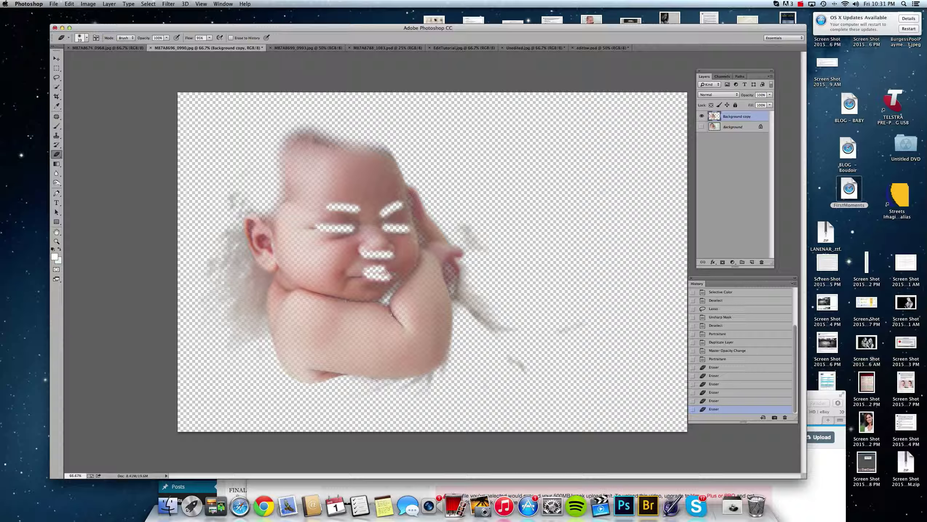
{"action": "mouse_move", "coordinate": [332, 151]}
{"action": "left_mouse_down"}
{"action": "mouse_move", "coordinate": [288, 147]}
{"action": "mouse_move", "coordinate": [285, 189]}
{"action": "mouse_move", "coordinate": [297, 139]}
{"action": "mouse_move", "coordinate": [388, 148]}
{"action": "left_mouse_up"}
{"action": "left_click", "coordinate": [701, 127]}
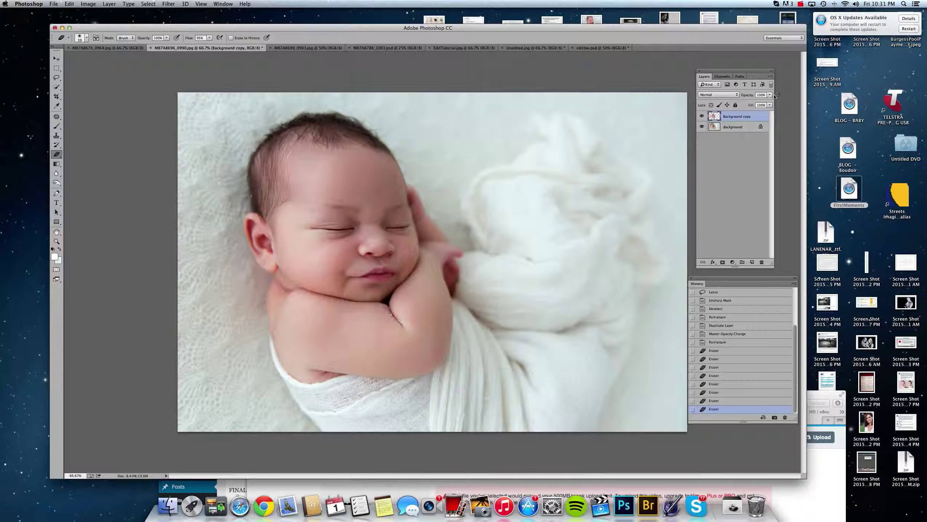
Lower the smoothed layer's opacity to about 44% and flatten the image.
{"action": "left_click", "coordinate": [769, 95]}
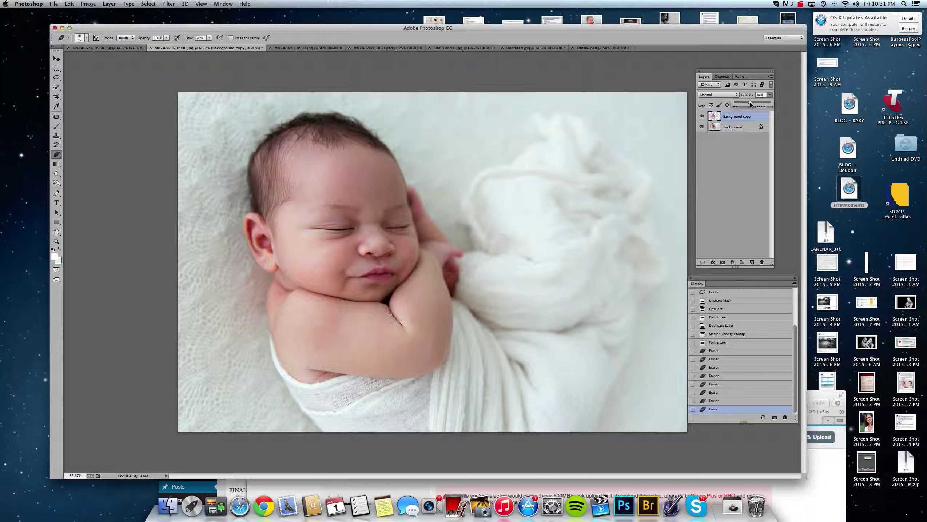
{"action": "left_click", "coordinate": [109, 4]}
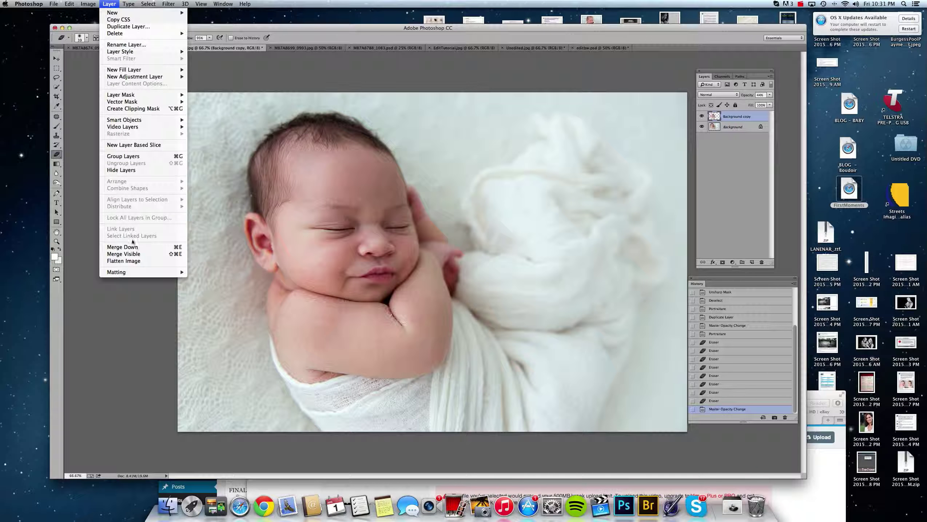
{"action": "left_click", "coordinate": [140, 261]}
Patch the marks on the white wrap beside the baby with clean fabric, and deselect.
{"action": "left_click", "coordinate": [56, 77]}
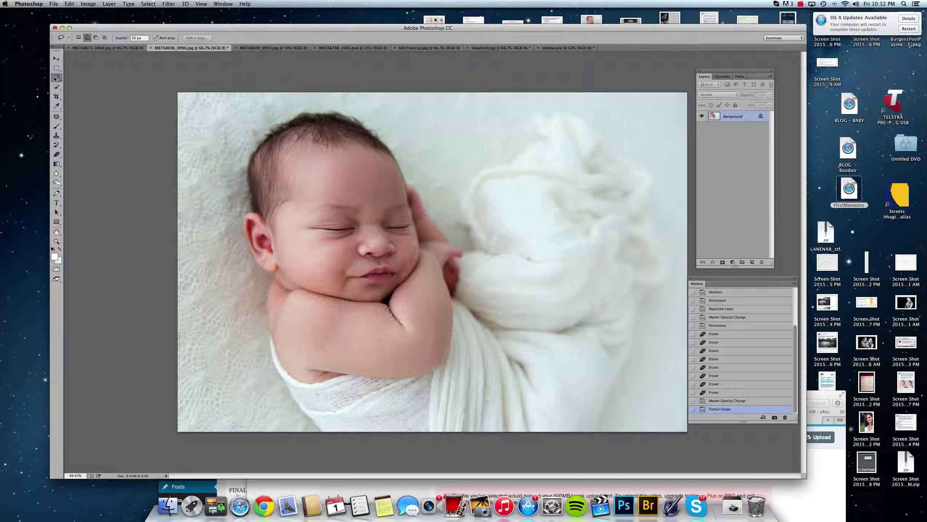
{"action": "left_click", "coordinate": [57, 117]}
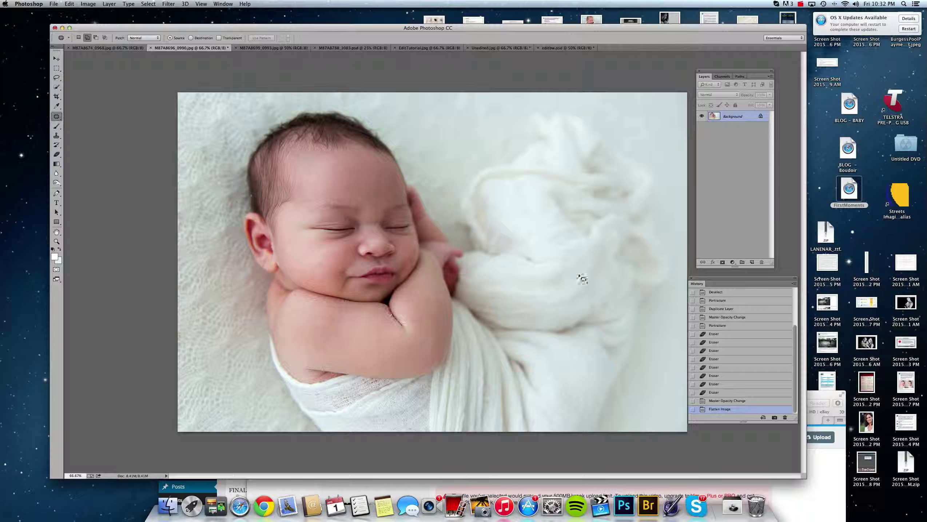
{"action": "mouse_move", "coordinate": [538, 258]}
{"action": "left_mouse_down"}
{"action": "mouse_move", "coordinate": [536, 267]}
{"action": "mouse_move", "coordinate": [524, 261]}
{"action": "mouse_move", "coordinate": [523, 273]}
{"action": "left_mouse_up"}
{"action": "left_click", "coordinate": [535, 266]}
{"action": "key", "text": "super+d"}
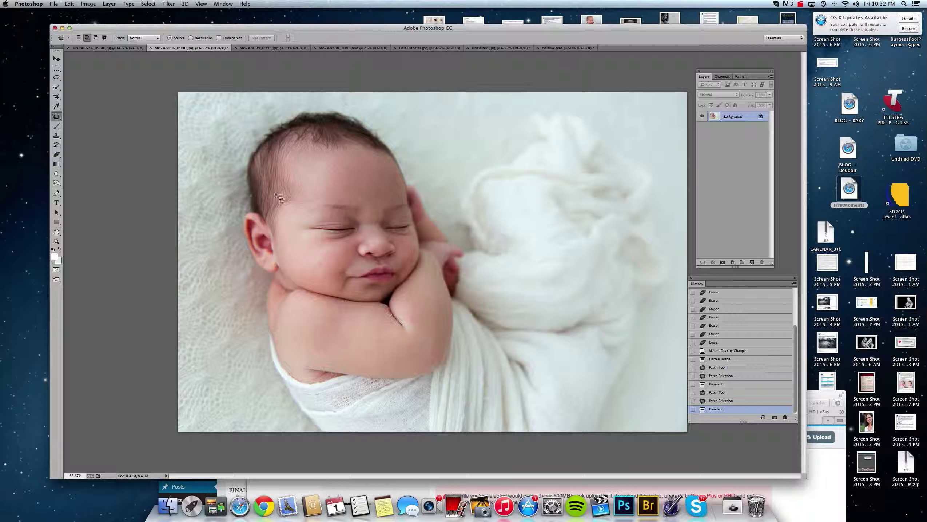
Patch the small spot at the edge of the hair above the ear, and deselect.
{"action": "left_click_drag", "start_coordinate": [252, 199], "coordinate": [250, 196]}
{"action": "left_click_drag", "start_coordinate": [251, 197], "coordinate": [255, 206]}
{"action": "key", "text": "super+d"}
Lasso the forehead area above the brows, raise its brightness slightly with Brightness/Contrast, and deselect.
{"action": "left_click", "coordinate": [57, 77]}
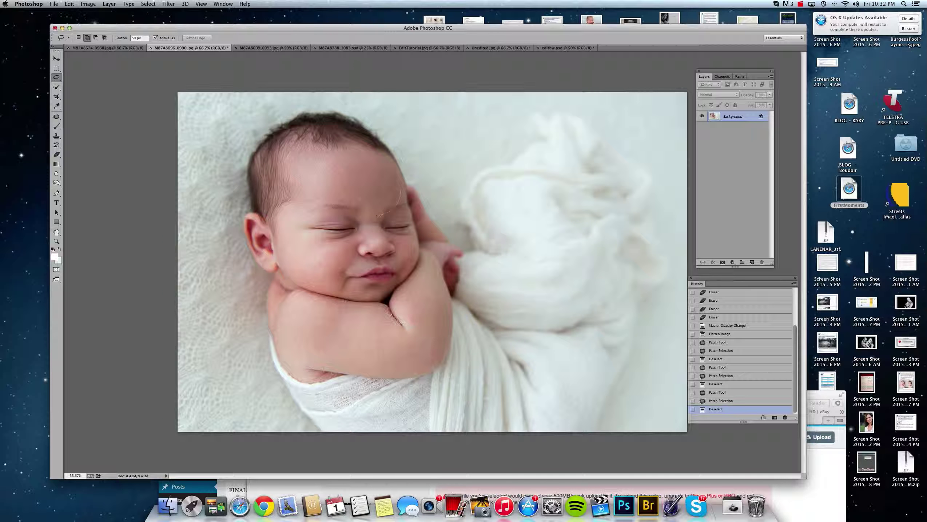
{"action": "left_click_drag", "start_coordinate": [342, 218], "coordinate": [329, 212]}
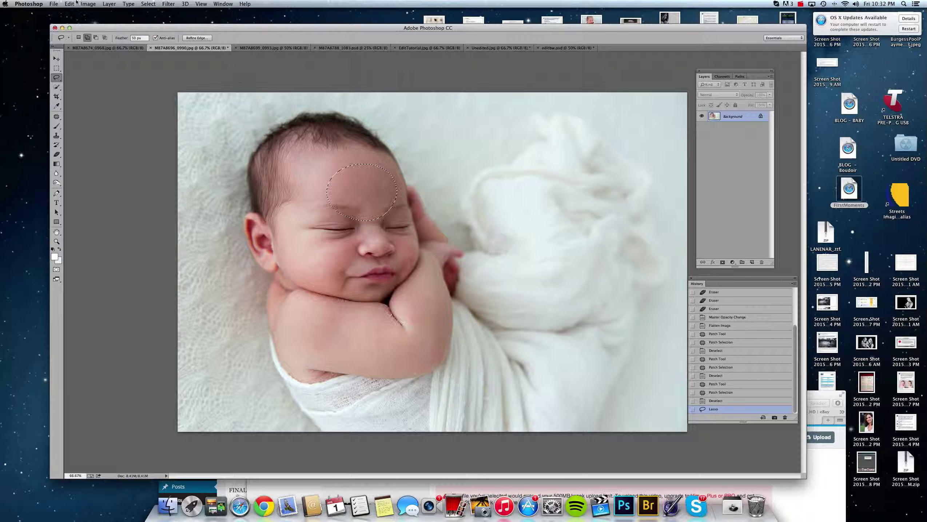
{"action": "left_click", "coordinate": [87, 3]}
{"action": "mouse_move", "coordinate": [109, 23]}
{"action": "left_click", "coordinate": [165, 23]}
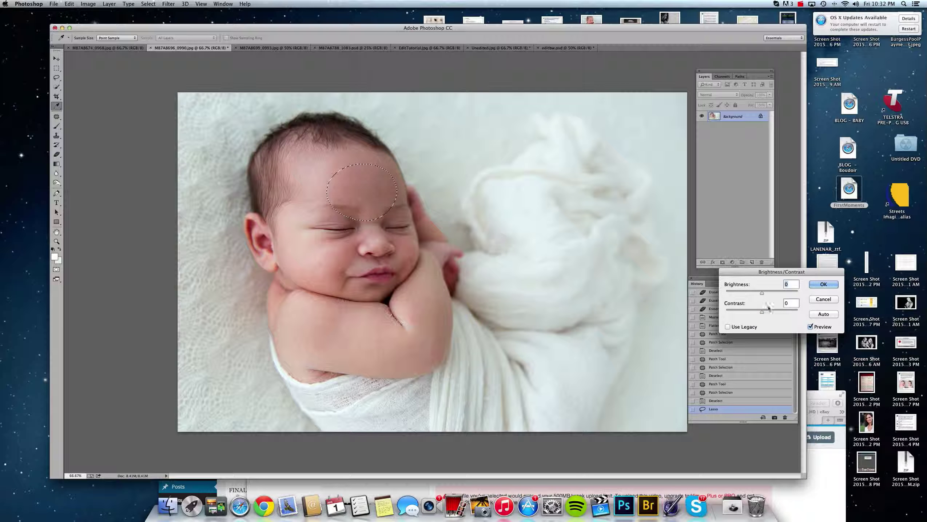
{"action": "left_click_drag", "start_coordinate": [763, 293], "coordinate": [766, 292]}
{"action": "left_click", "coordinate": [820, 285]}
{"action": "key", "text": "super+d"}
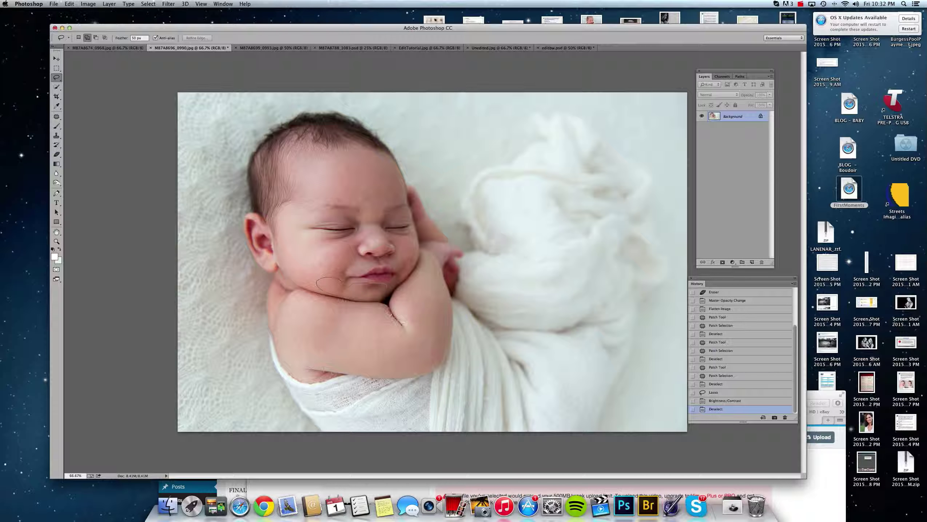
Lasso the small dark patch on the chin below the lips and lighten its midtones with Levels.
{"action": "left_click_drag", "start_coordinate": [383, 283], "coordinate": [380, 284]}
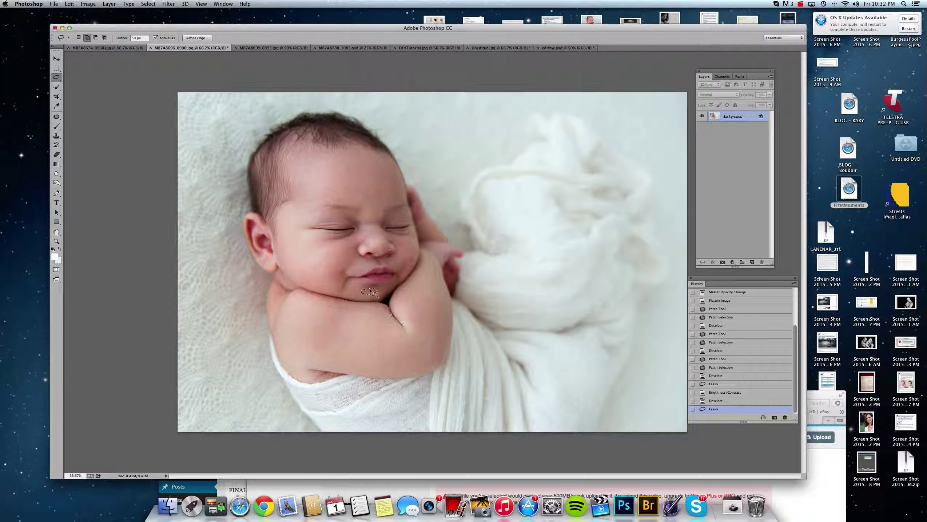
{"action": "left_click", "coordinate": [88, 4]}
{"action": "mouse_move", "coordinate": [101, 25]}
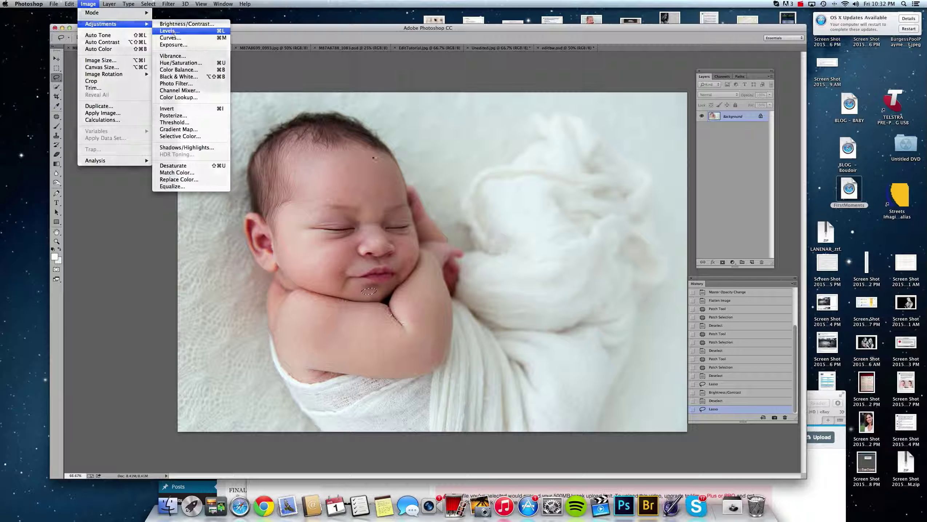
{"action": "left_click", "coordinate": [172, 37]}
{"action": "left_click_drag", "start_coordinate": [754, 347], "coordinate": [748, 351]}
{"action": "left_click", "coordinate": [826, 278]}
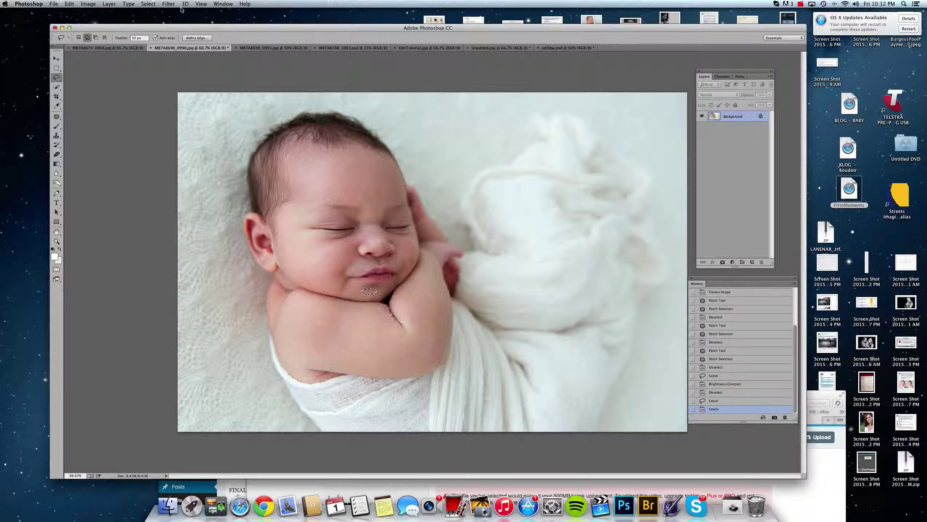
Shift the chin patch's midtones toward red with Color Balance, and deselect.
{"action": "left_click", "coordinate": [90, 6]}
{"action": "mouse_move", "coordinate": [100, 25]}
{"action": "left_click", "coordinate": [192, 69]}
{"action": "left_click_drag", "start_coordinate": [806, 434], "coordinate": [810, 435]}
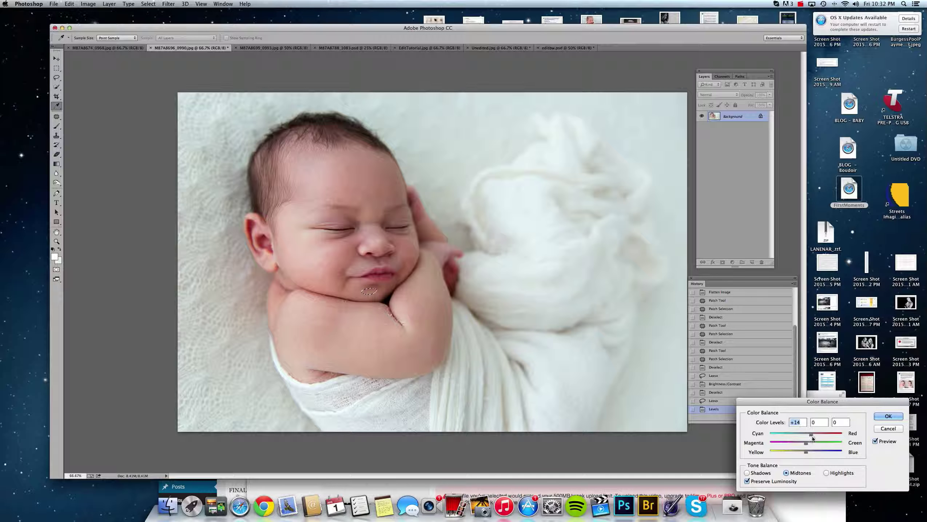
{"action": "left_click_drag", "start_coordinate": [811, 437], "coordinate": [813, 435]}
{"action": "left_click", "coordinate": [881, 418]}
{"action": "key", "text": "super+d"}
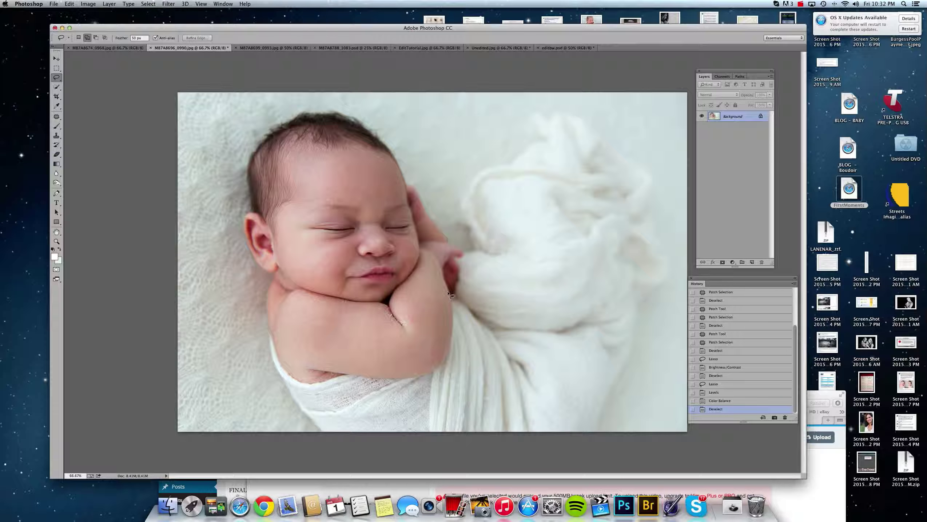
Lasso the forearm and elbow skin, shift its midtones toward red by +5 with Color Balance, and deselect.
{"action": "mouse_move", "coordinate": [412, 328]}
{"action": "left_mouse_down"}
{"action": "mouse_move", "coordinate": [330, 342]}
{"action": "mouse_move", "coordinate": [418, 384]}
{"action": "mouse_move", "coordinate": [457, 315]}
{"action": "mouse_move", "coordinate": [453, 276]}
{"action": "left_mouse_up"}
{"action": "left_click", "coordinate": [88, 3]}
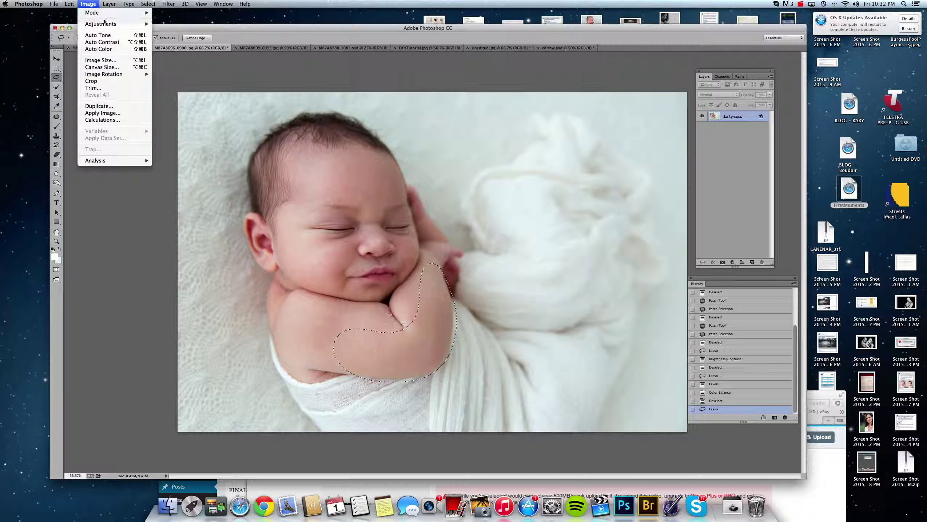
{"action": "mouse_move", "coordinate": [100, 24]}
{"action": "left_click", "coordinate": [185, 70]}
{"action": "left_click_drag", "start_coordinate": [806, 436], "coordinate": [808, 436]}
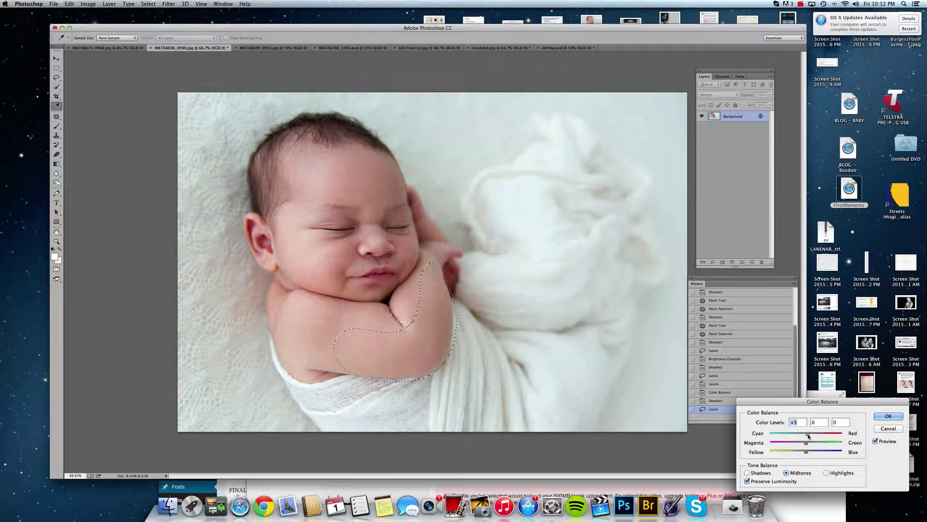
{"action": "left_click", "coordinate": [881, 418]}
{"action": "key", "text": "super+d"}
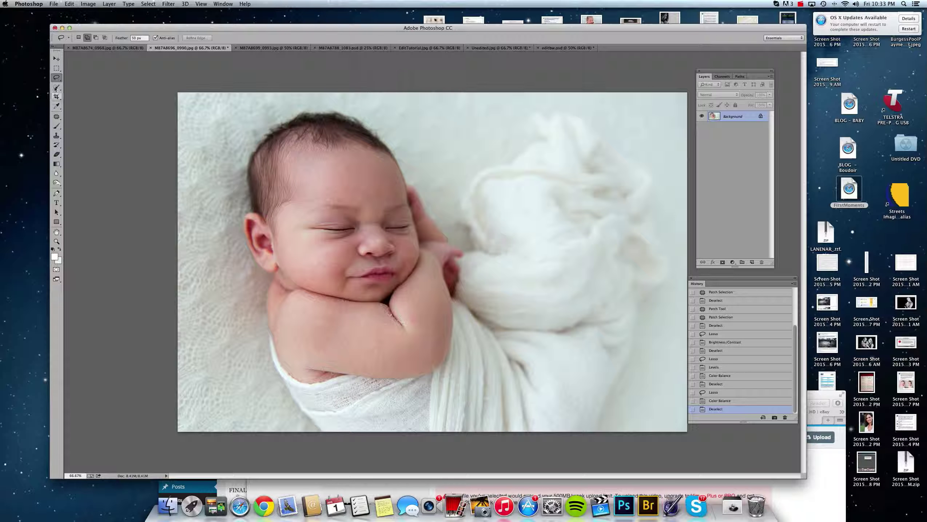
Add a Selective Color adjustment layer with the Reds' Magenta at -23%, and invert its mask to hide the effect.
{"action": "left_click", "coordinate": [732, 262]}
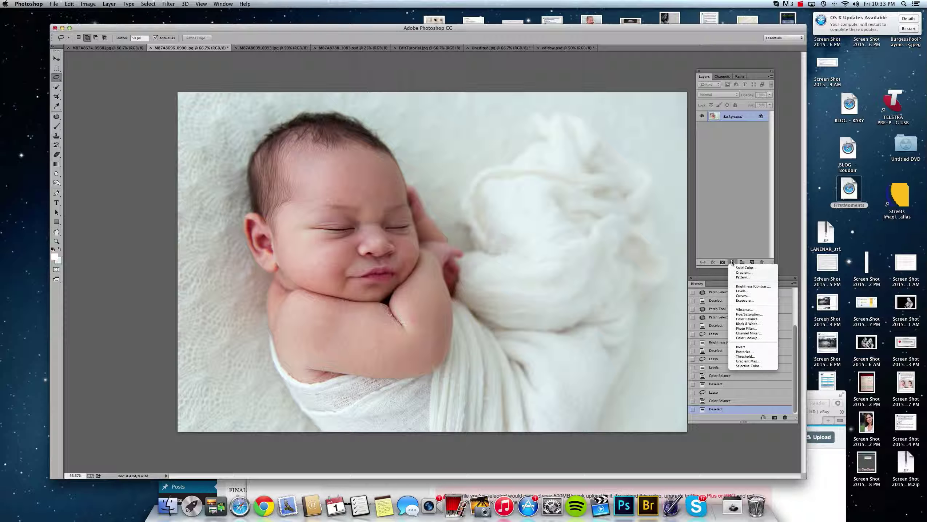
{"action": "left_click", "coordinate": [747, 366]}
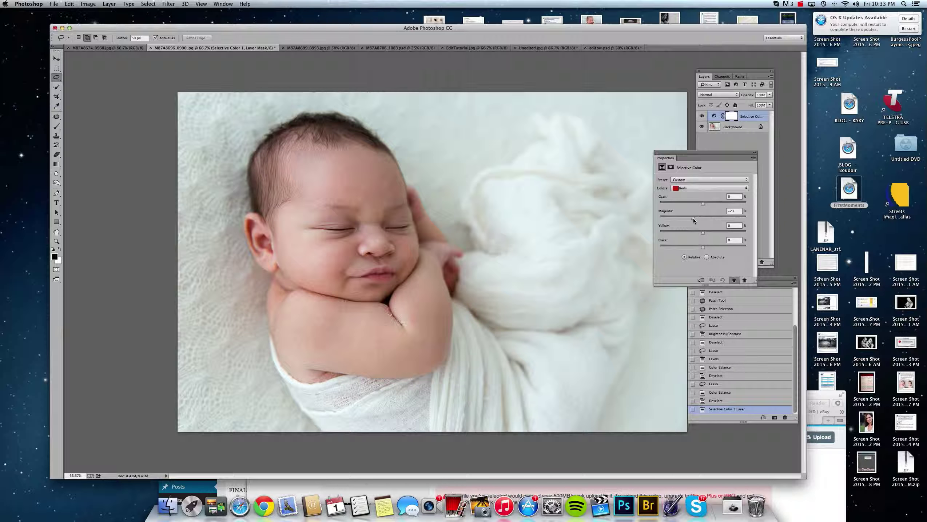
{"action": "key", "text": "ctrl+i"}
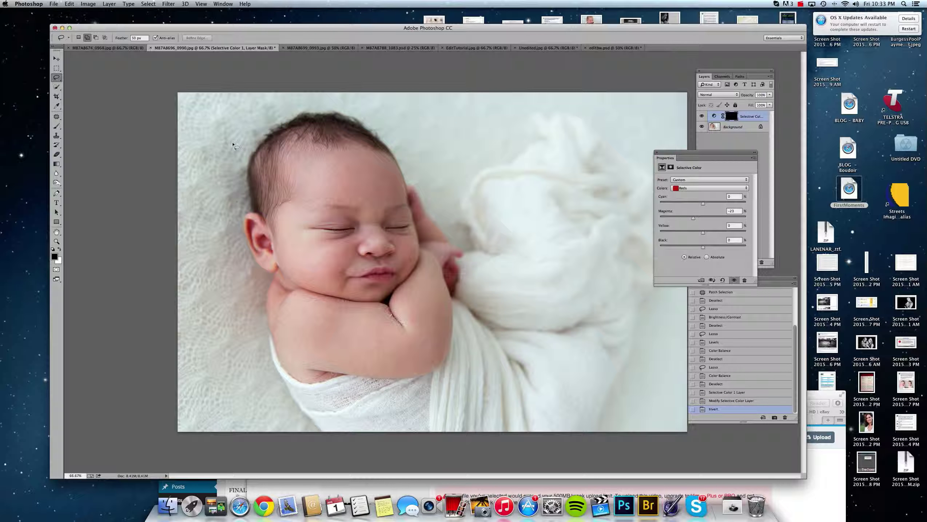
Paint white on the Selective Color mask with a smaller soft brush at 100% opacity over the reddish face, hand and ear areas.
{"action": "left_click", "coordinate": [57, 126]}
{"action": "left_click", "coordinate": [59, 249]}
{"action": "left_click", "coordinate": [86, 38]}
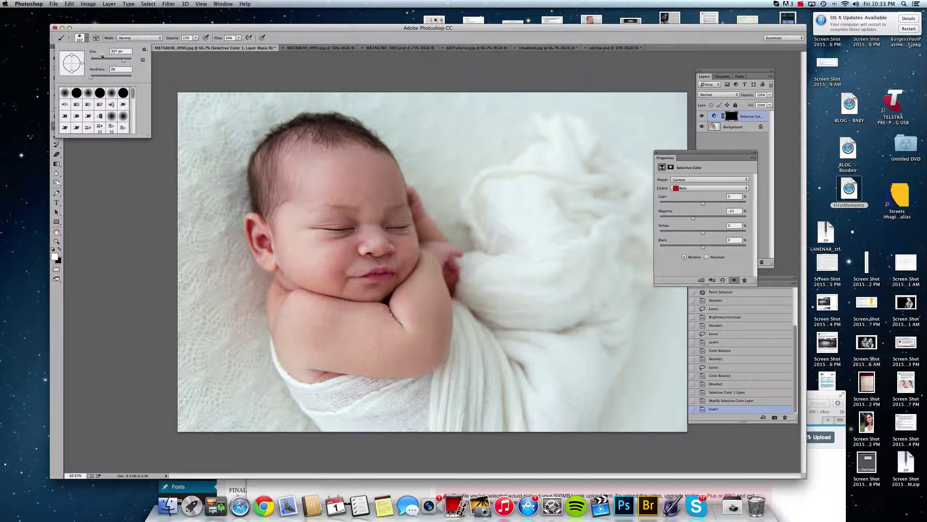
{"action": "left_click_drag", "start_coordinate": [99, 58], "coordinate": [104, 60]}
{"action": "left_click", "coordinate": [195, 38]}
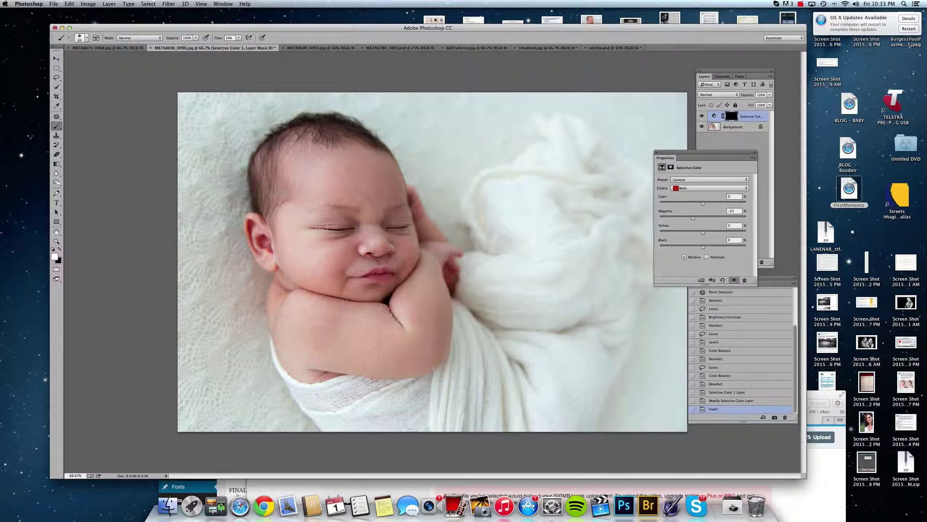
{"action": "left_click_drag", "start_coordinate": [347, 216], "coordinate": [323, 226]}
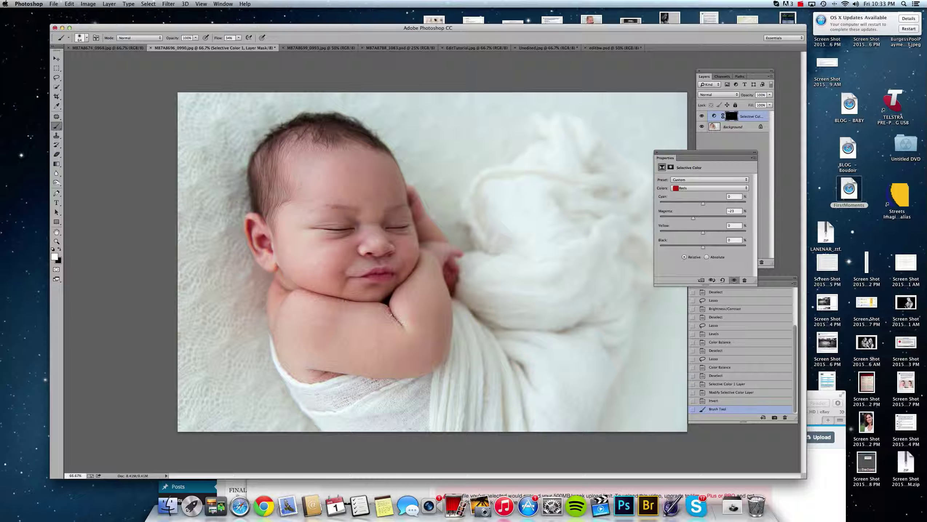
{"action": "left_click_drag", "start_coordinate": [316, 189], "coordinate": [350, 210]}
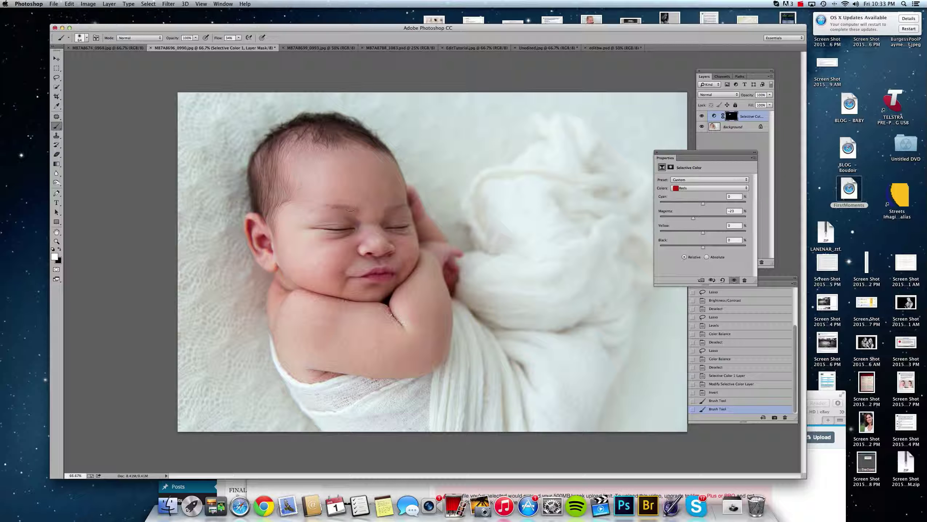
{"action": "left_click", "coordinate": [416, 213]}
{"action": "left_click", "coordinate": [379, 252]}
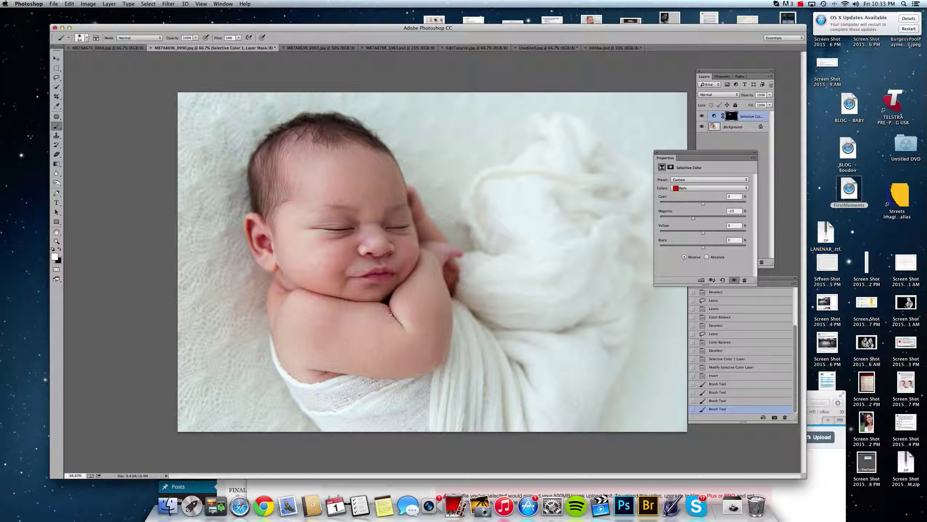
{"action": "left_click", "coordinate": [375, 254]}
{"action": "left_click", "coordinate": [330, 274]}
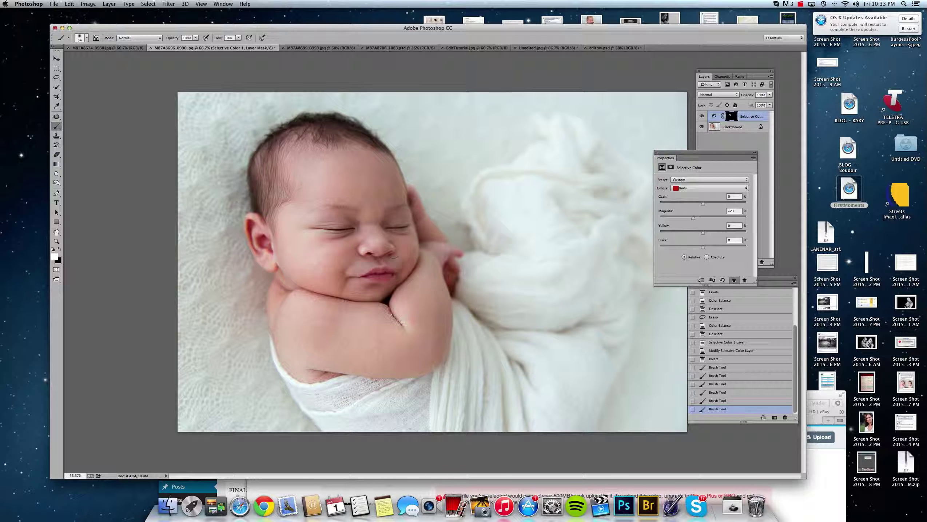
{"action": "left_click", "coordinate": [361, 249]}
{"action": "left_click", "coordinate": [325, 250]}
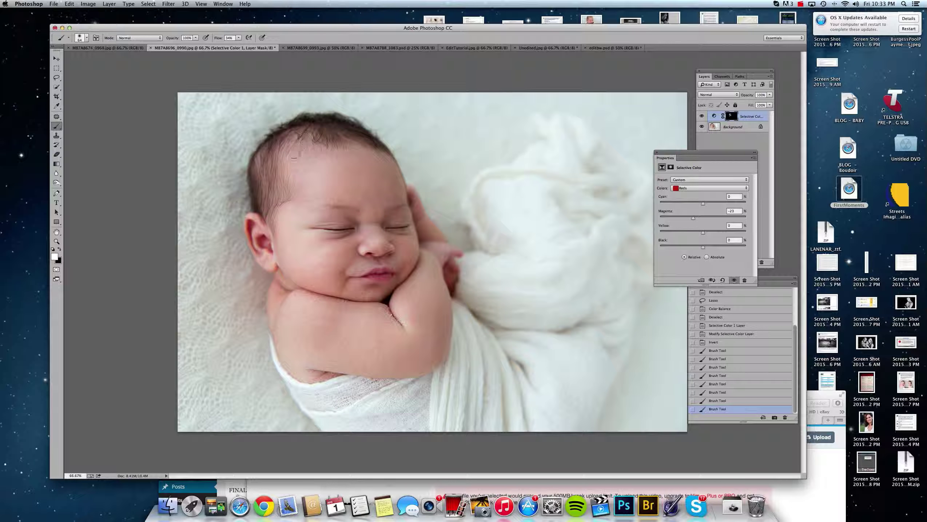
{"action": "left_click", "coordinate": [275, 215]}
{"action": "left_click", "coordinate": [252, 221]}
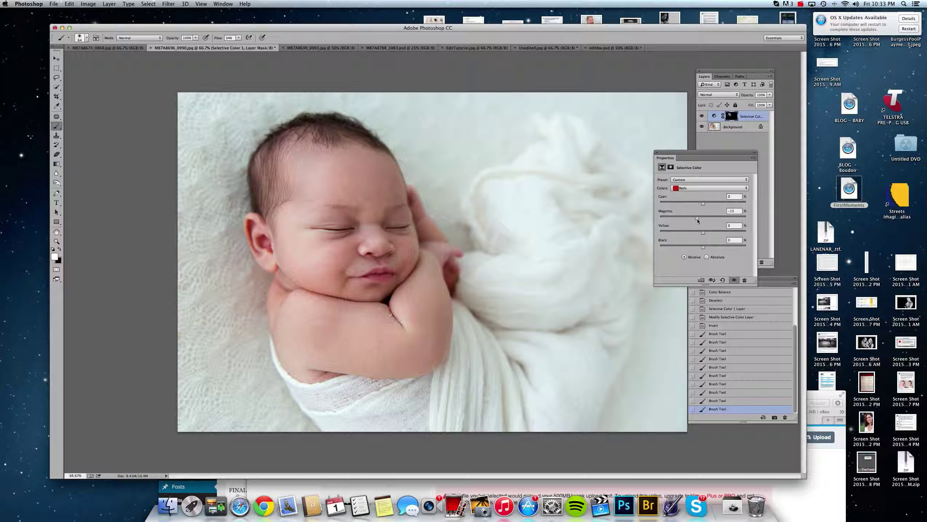
Set the Selective Color layer's Magenta for Reds to -13% and flatten the image.
{"action": "left_click", "coordinate": [697, 218]}
{"action": "left_click", "coordinate": [109, 3]}
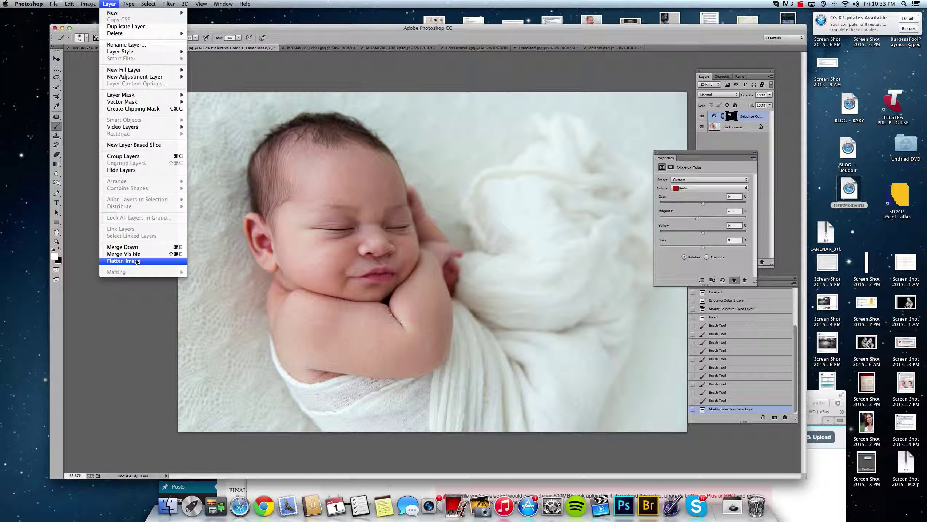
{"action": "left_click", "coordinate": [124, 261]}
Raise the whole image's contrast slightly with Brightness/Contrast.
{"action": "left_click", "coordinate": [87, 4]}
{"action": "mouse_move", "coordinate": [107, 24]}
{"action": "left_click", "coordinate": [167, 25]}
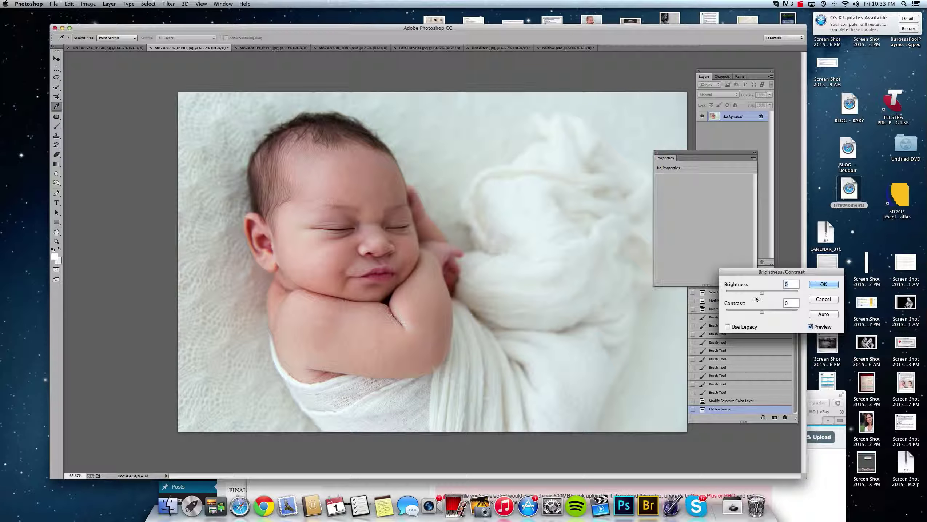
{"action": "left_click_drag", "start_coordinate": [762, 312], "coordinate": [764, 312]}
{"action": "left_click", "coordinate": [823, 286]}
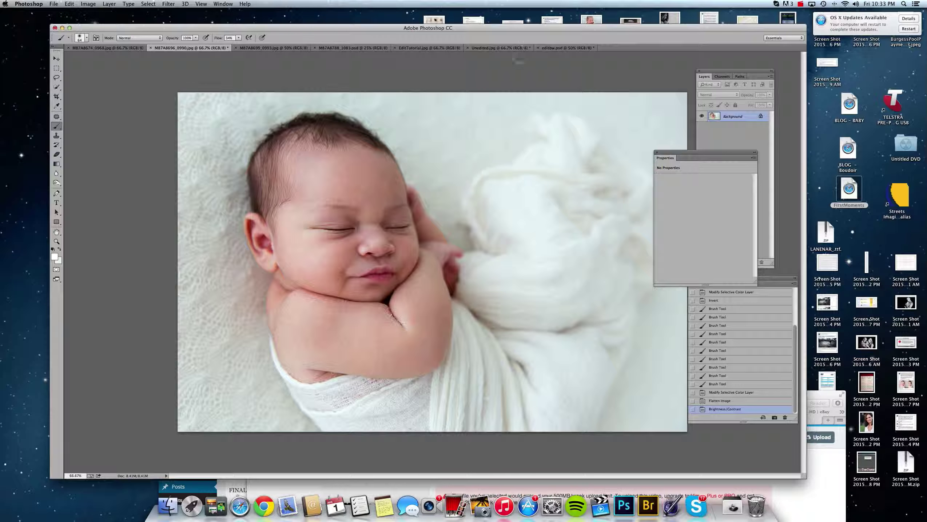
Compare the original photo with the current edit using the history, ending on the latest Brightness/Contrast state.
{"action": "left_click_drag", "start_coordinate": [525, 28], "coordinate": [500, 24]}
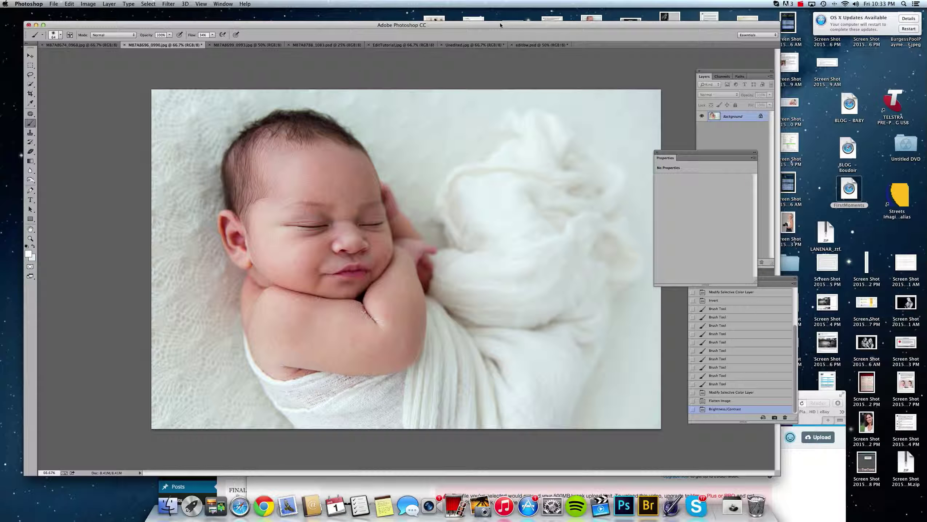
{"action": "scroll", "coordinate": [738, 351], "scroll_direction": "up", "scroll_amount": 10}
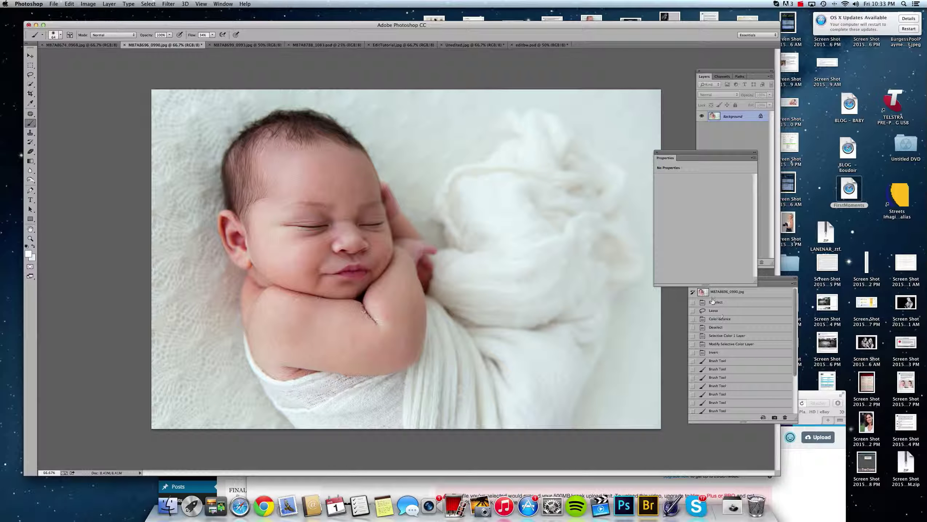
{"action": "left_click", "coordinate": [707, 292]}
{"action": "scroll", "coordinate": [745, 368], "scroll_direction": "down", "scroll_amount": 5}
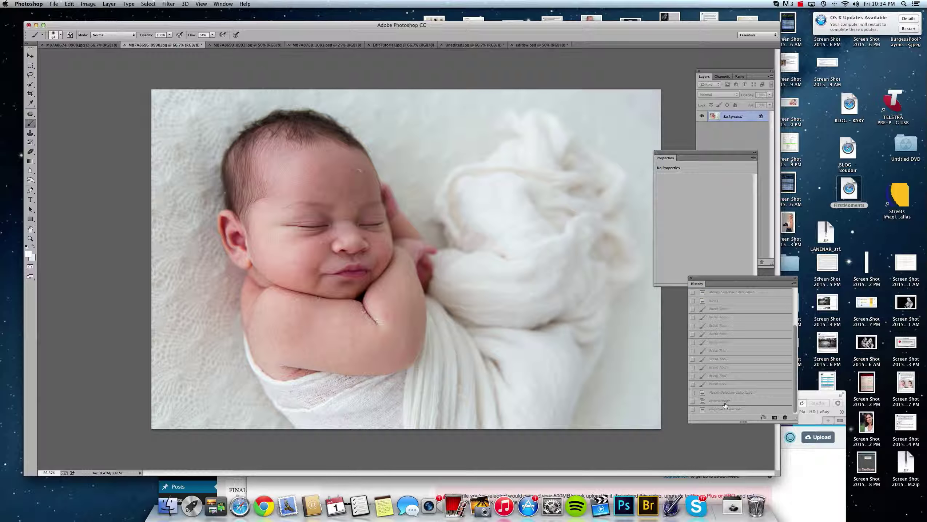
{"action": "left_click", "coordinate": [726, 409]}
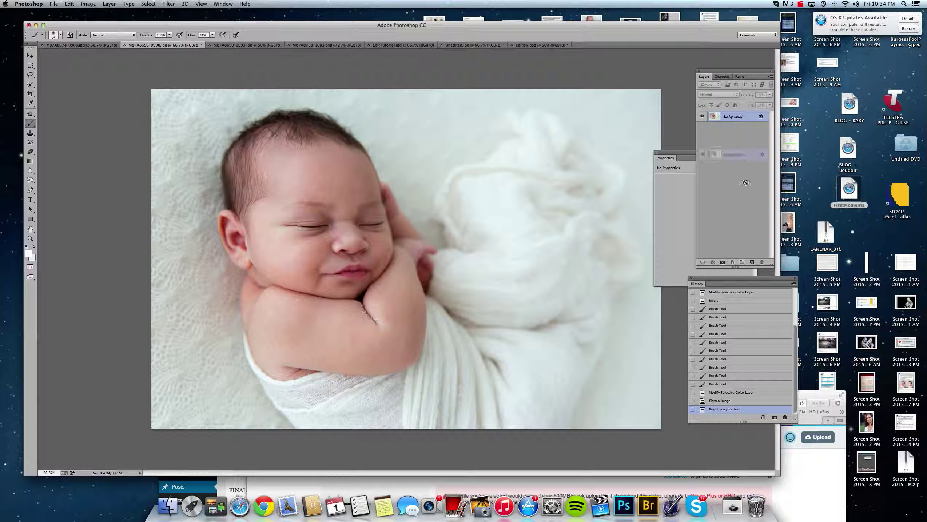
Duplicate the background layer and patch the small marks on the cheek beside the mouth and on the arm.
{"action": "key", "text": "super+j"}
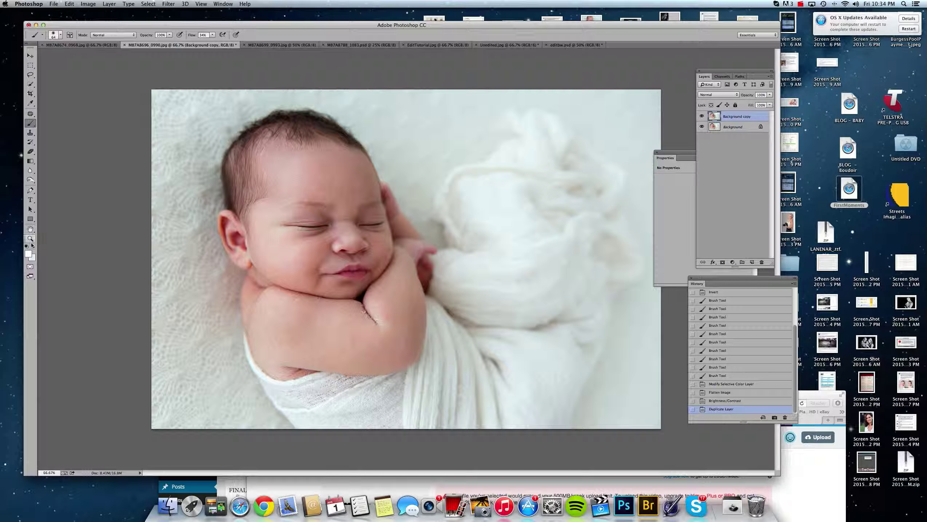
{"action": "left_click", "coordinate": [30, 239]}
{"action": "left_click", "coordinate": [346, 219]}
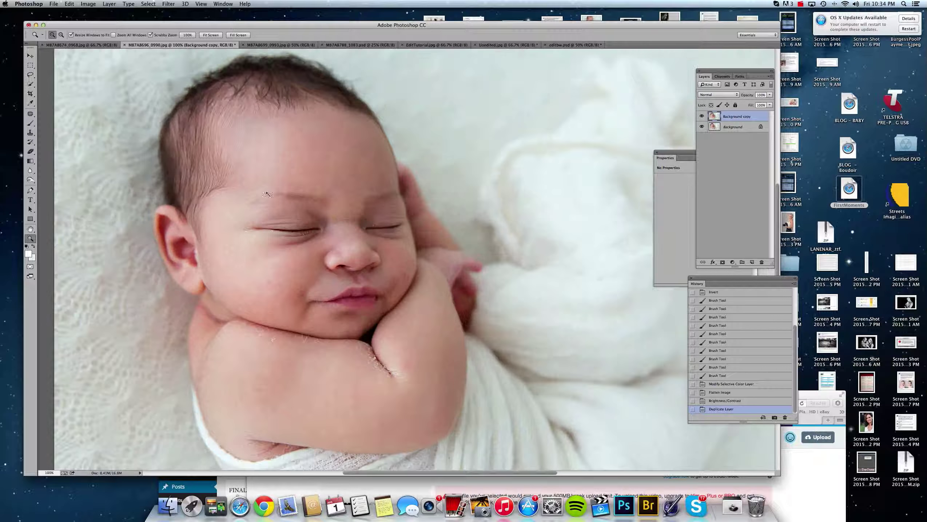
{"action": "key", "text": "j"}
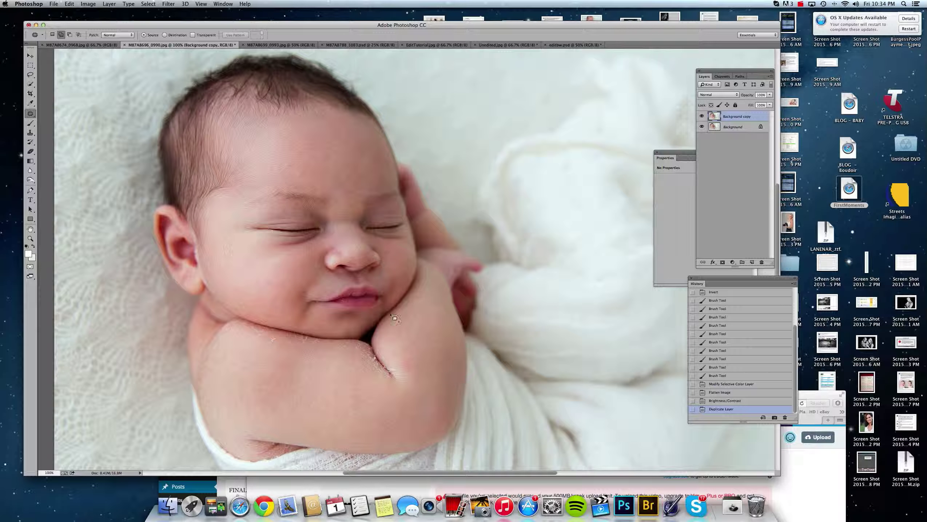
{"action": "left_click_drag", "start_coordinate": [327, 284], "coordinate": [329, 282]}
{"action": "left_click_drag", "start_coordinate": [328, 283], "coordinate": [323, 285]}
{"action": "key", "text": "super+d"}
{"action": "left_click_drag", "start_coordinate": [323, 284], "coordinate": [317, 284]}
{"action": "key", "text": "super+d"}
{"action": "left_click_drag", "start_coordinate": [409, 375], "coordinate": [418, 366]}
{"action": "key", "text": "super+d"}
Patch the uneven skin between the eyebrows and across the forehead, deselecting after each patch.
{"action": "mouse_move", "coordinate": [333, 195]}
{"action": "left_mouse_down"}
{"action": "mouse_move", "coordinate": [364, 182]}
{"action": "mouse_move", "coordinate": [364, 197]}
{"action": "left_mouse_up"}
{"action": "key", "text": "super+d"}
{"action": "key", "text": "super+d"}
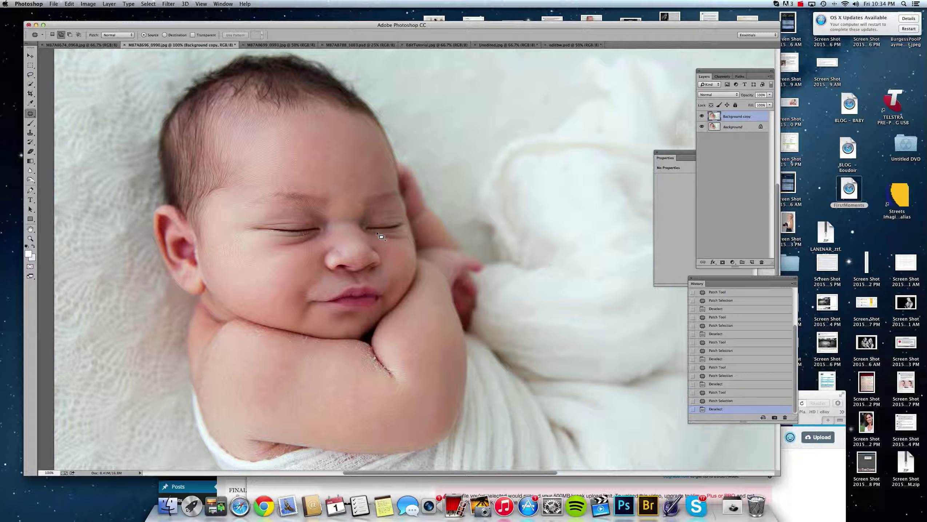
{"action": "mouse_move", "coordinate": [357, 195]}
{"action": "left_mouse_down"}
{"action": "mouse_move", "coordinate": [359, 175]}
{"action": "mouse_move", "coordinate": [350, 193]}
{"action": "mouse_move", "coordinate": [380, 172]}
{"action": "mouse_move", "coordinate": [361, 188]}
{"action": "mouse_move", "coordinate": [387, 179]}
{"action": "mouse_move", "coordinate": [362, 176]}
{"action": "mouse_move", "coordinate": [362, 158]}
{"action": "mouse_move", "coordinate": [361, 189]}
{"action": "mouse_move", "coordinate": [288, 168]}
{"action": "left_mouse_up"}
{"action": "key", "text": "cmd+d"}
{"action": "key", "text": "cmd+d"}
{"action": "key", "text": "super+d"}
{"action": "key", "text": "super+d"}
Patch the remaining forehead marks above the eyebrow and the spot at the temple, deselecting after each patch.
{"action": "mouse_move", "coordinate": [290, 169]}
{"action": "left_mouse_down"}
{"action": "mouse_move", "coordinate": [316, 170]}
{"action": "mouse_move", "coordinate": [288, 189]}
{"action": "left_mouse_up"}
{"action": "key", "text": "super+d"}
{"action": "mouse_move", "coordinate": [288, 190]}
{"action": "left_mouse_down"}
{"action": "mouse_move", "coordinate": [344, 170]}
{"action": "mouse_move", "coordinate": [348, 123]}
{"action": "mouse_move", "coordinate": [275, 172]}
{"action": "left_mouse_up"}
{"action": "key", "text": "super+d"}
{"action": "left_click_drag", "start_coordinate": [275, 172], "coordinate": [278, 166]}
{"action": "key", "text": "super+d"}
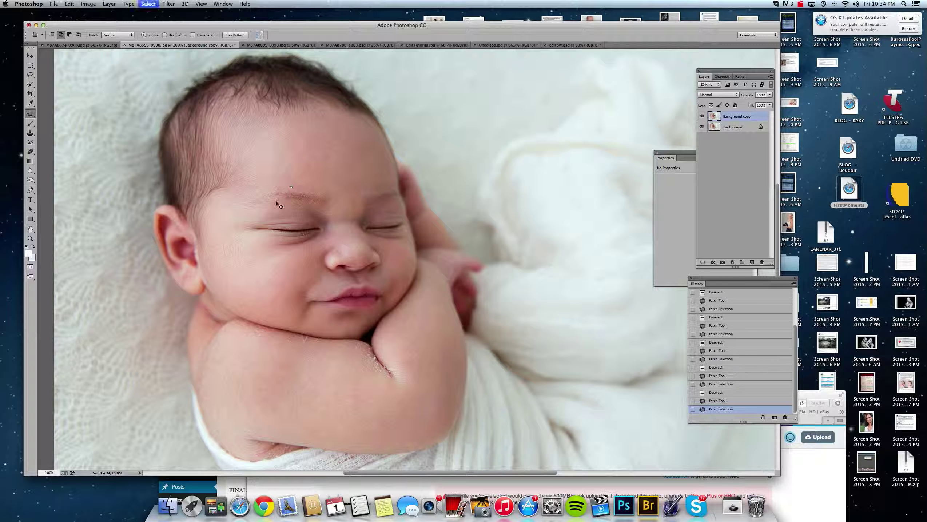
{"action": "left_click_drag", "start_coordinate": [250, 209], "coordinate": [252, 210]}
{"action": "left_click_drag", "start_coordinate": [251, 210], "coordinate": [257, 205]}
{"action": "key", "text": "super+d"}
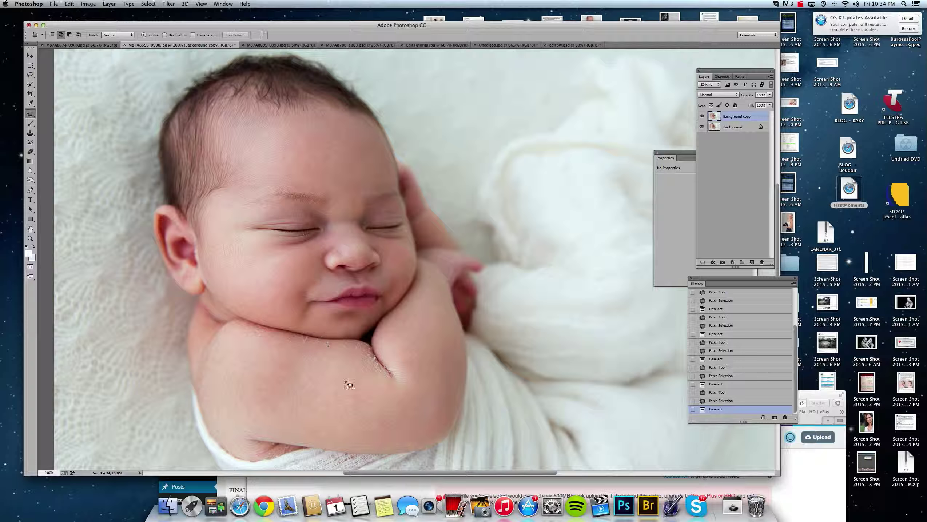
Patch the marks around the mouth, chin and lower cheek, and reduce the duplicate layer's opacity.
{"action": "mouse_move", "coordinate": [334, 292]}
{"action": "left_mouse_down"}
{"action": "mouse_move", "coordinate": [316, 289]}
{"action": "mouse_move", "coordinate": [328, 290]}
{"action": "left_mouse_up"}
{"action": "key", "text": "super+d"}
{"action": "left_click_drag", "start_coordinate": [323, 283], "coordinate": [343, 285]}
{"action": "key", "text": "super+d"}
{"action": "mouse_move", "coordinate": [335, 316]}
{"action": "left_mouse_down"}
{"action": "mouse_move", "coordinate": [324, 328]}
{"action": "mouse_move", "coordinate": [346, 321]}
{"action": "mouse_move", "coordinate": [340, 328]}
{"action": "mouse_move", "coordinate": [276, 292]}
{"action": "left_mouse_up"}
{"action": "key", "text": "super+d"}
{"action": "key", "text": "super+d"}
{"action": "key", "text": "super+d"}
{"action": "key", "text": "super+d"}
{"action": "left_click", "coordinate": [769, 95]}
{"action": "left_click_drag", "start_coordinate": [756, 103], "coordinate": [756, 103]}
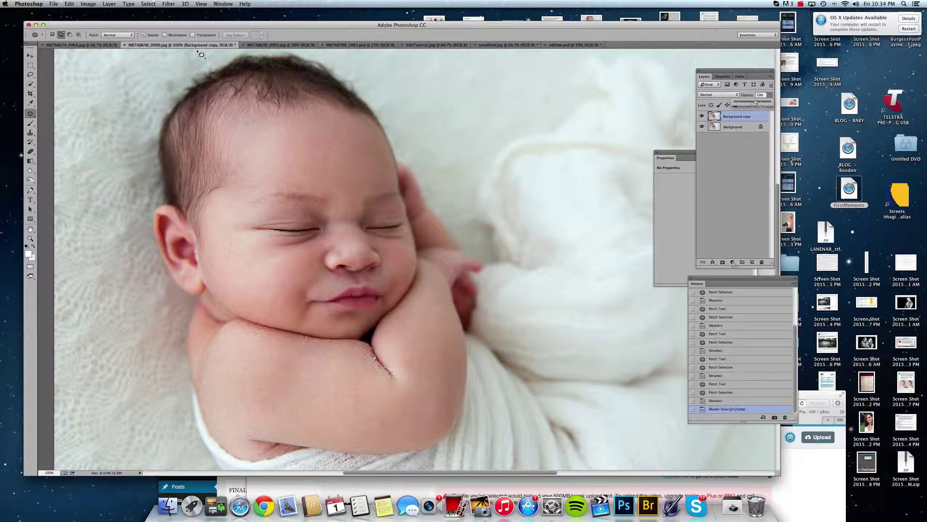
Patch the blotch on the outer cheek near the earlobe, and flatten the image.
{"action": "mouse_move", "coordinate": [248, 287]}
{"action": "left_mouse_down"}
{"action": "mouse_move", "coordinate": [244, 300]}
{"action": "mouse_move", "coordinate": [276, 274]}
{"action": "left_mouse_up"}
{"action": "key", "text": "super+d"}
{"action": "left_click", "coordinate": [110, 4]}
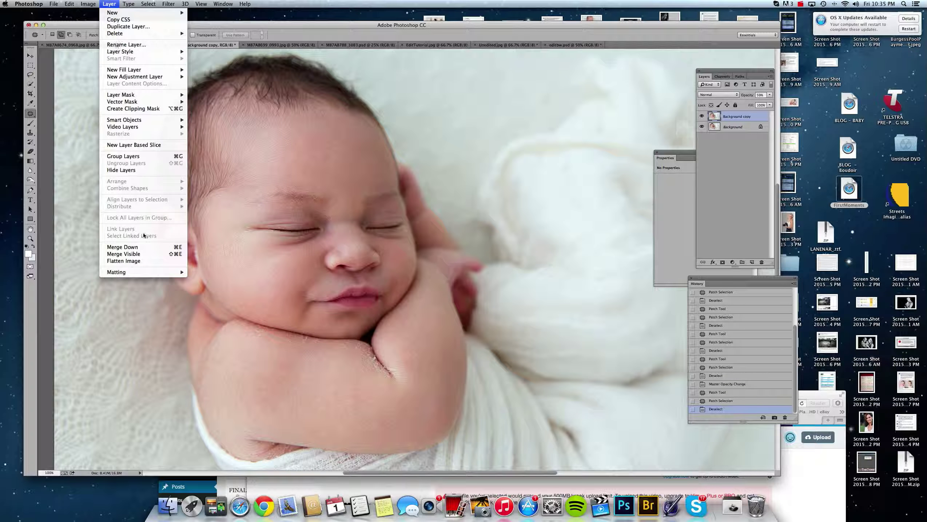
{"action": "left_click", "coordinate": [121, 259]}
Patch the white flake along the outer lash line of the closed eye nearest the ear, and deselect.
{"action": "key", "text": "z"}
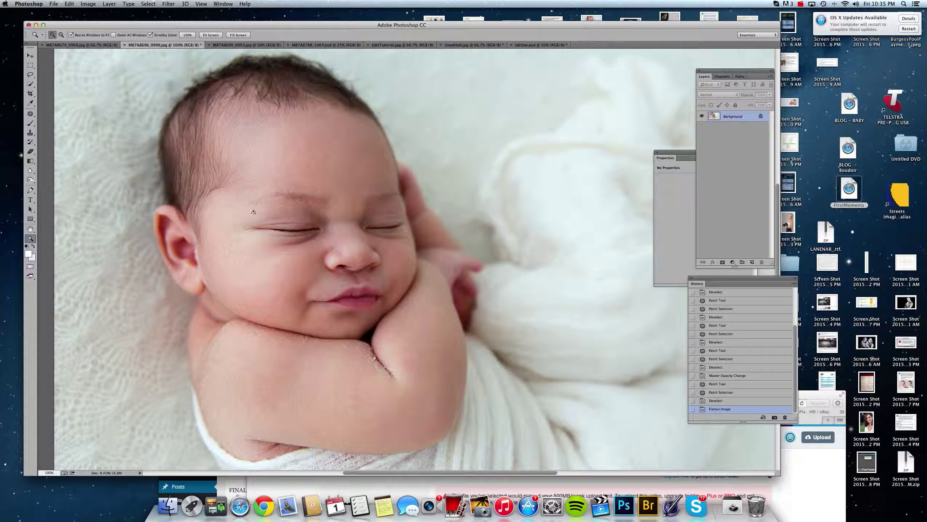
{"action": "left_click", "coordinate": [293, 233]}
{"action": "left_click", "coordinate": [245, 222]}
{"action": "left_click", "coordinate": [253, 223]}
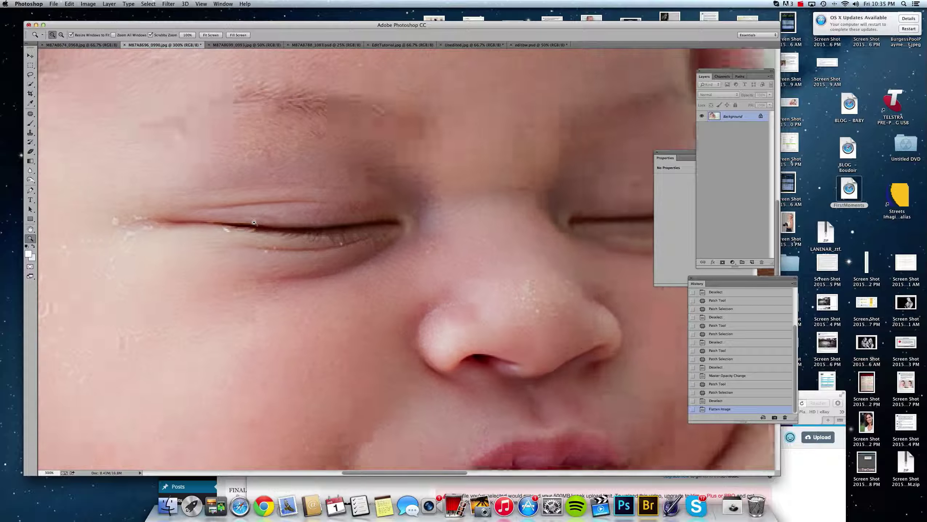
{"action": "left_click", "coordinate": [114, 148]}
{"action": "left_click", "coordinate": [29, 113]}
{"action": "left_click_drag", "start_coordinate": [245, 249], "coordinate": [289, 285]}
{"action": "key", "text": "super+d"}
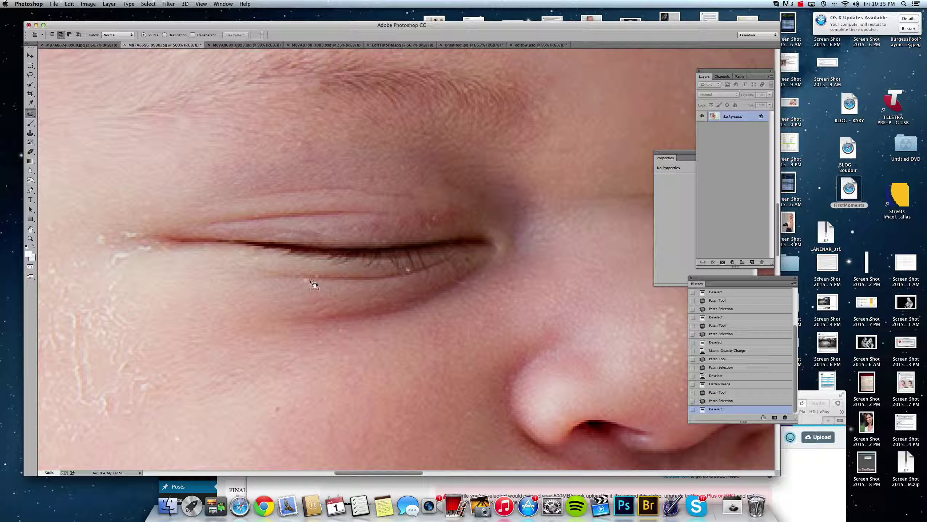
Patch the fleck in the same eye's lower lashes and the spot on its inner upper eyelid, and deselect.
{"action": "mouse_move", "coordinate": [403, 271]}
{"action": "left_mouse_down"}
{"action": "mouse_move", "coordinate": [412, 279]}
{"action": "mouse_move", "coordinate": [405, 270]}
{"action": "left_mouse_up"}
{"action": "left_click_drag", "start_coordinate": [408, 275], "coordinate": [415, 266]}
{"action": "key", "text": "super+d"}
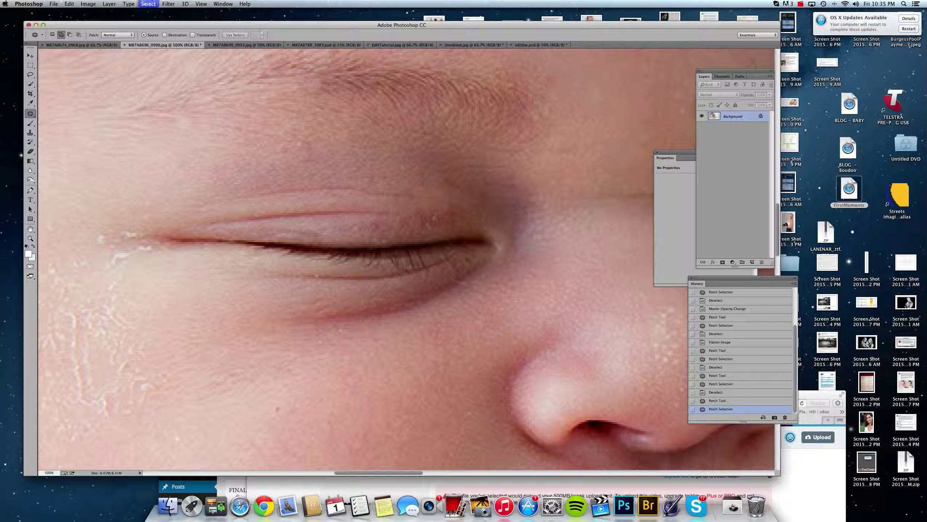
{"action": "mouse_move", "coordinate": [426, 221]}
{"action": "left_mouse_down"}
{"action": "mouse_move", "coordinate": [470, 244]}
{"action": "mouse_move", "coordinate": [475, 273]}
{"action": "left_mouse_up"}
{"action": "key", "text": "super+d"}
{"action": "key", "text": "super+d"}
Review the whole retouched portrait at 66.7% zoom.
{"action": "left_click", "coordinate": [32, 239]}
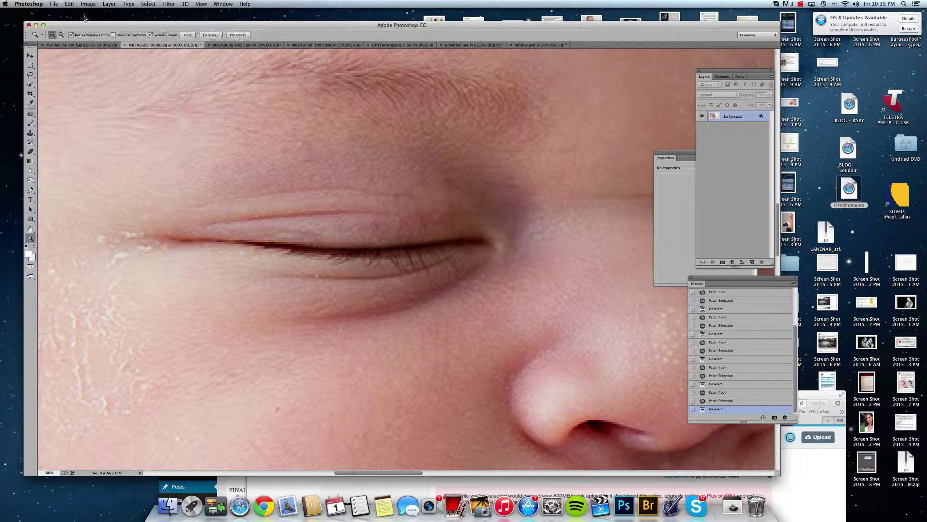
{"action": "left_click", "coordinate": [62, 36]}
{"action": "left_click", "coordinate": [355, 216]}
{"action": "left_click", "coordinate": [355, 217]}
{"action": "left_click", "coordinate": [355, 216]}
{"action": "left_click", "coordinate": [356, 216]}
{"action": "left_click", "coordinate": [356, 216]}
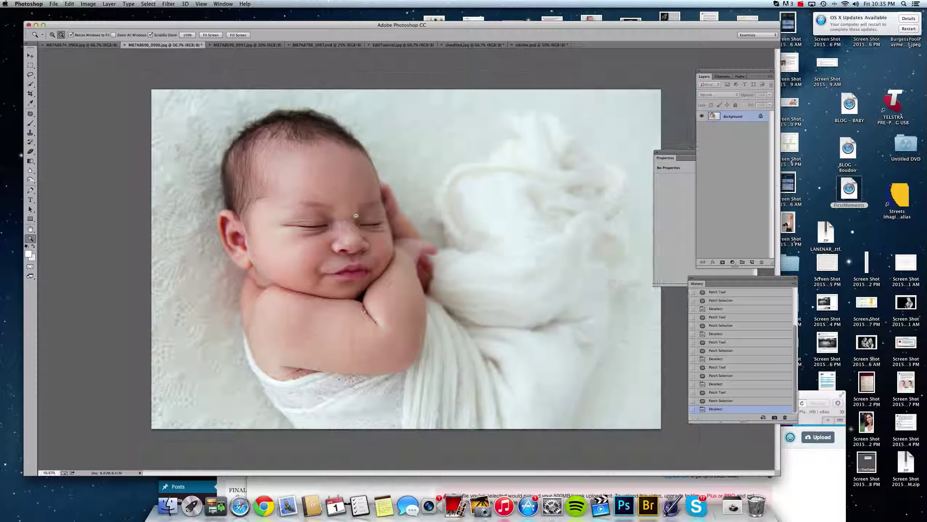
Compare the original opened photo with the latest retouched history state at 50% zoom.
{"action": "left_click", "coordinate": [443, 210]}
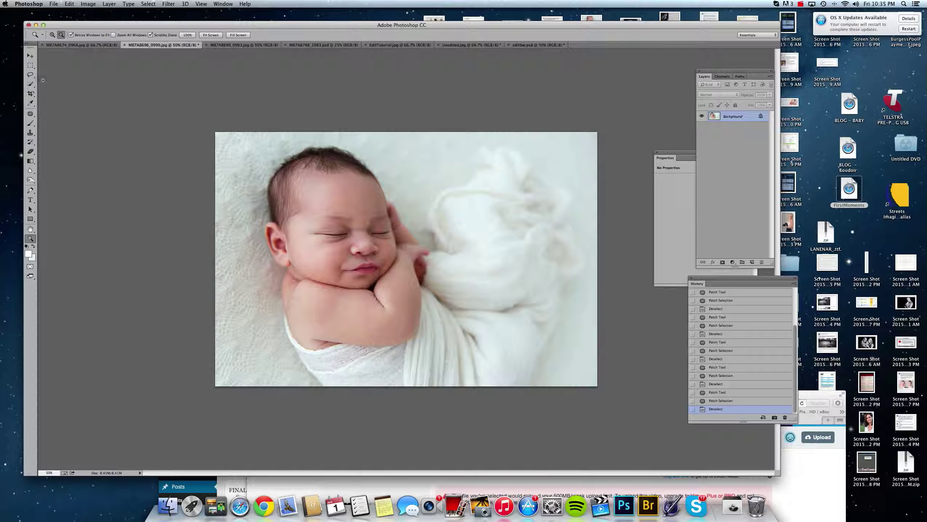
{"action": "left_click", "coordinate": [30, 75]}
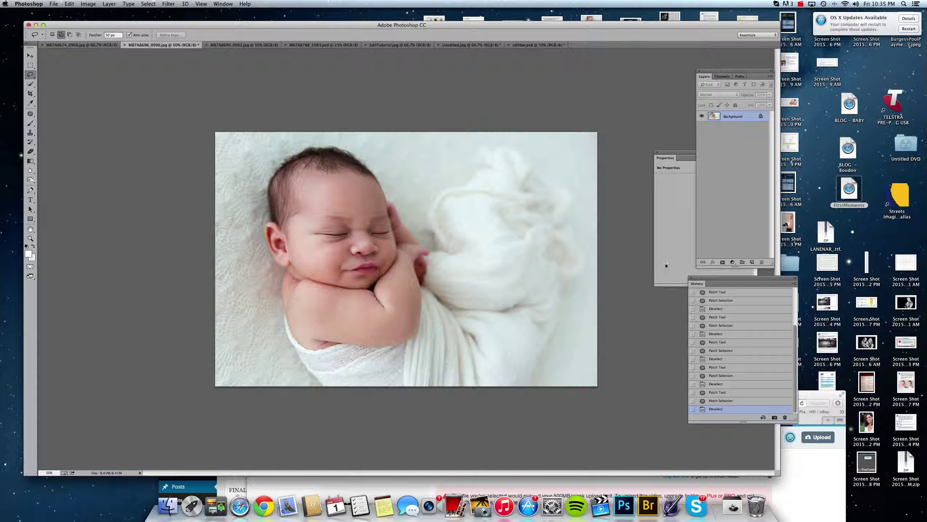
{"action": "scroll", "coordinate": [755, 354], "scroll_direction": "up", "scroll_amount": 5}
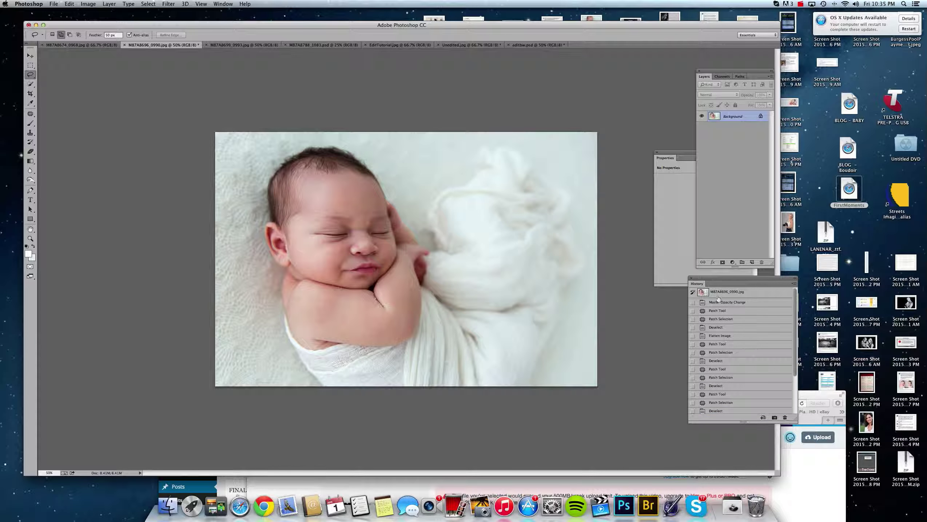
{"action": "left_click", "coordinate": [704, 292]}
{"action": "scroll", "coordinate": [736, 366], "scroll_direction": "down", "scroll_amount": 5}
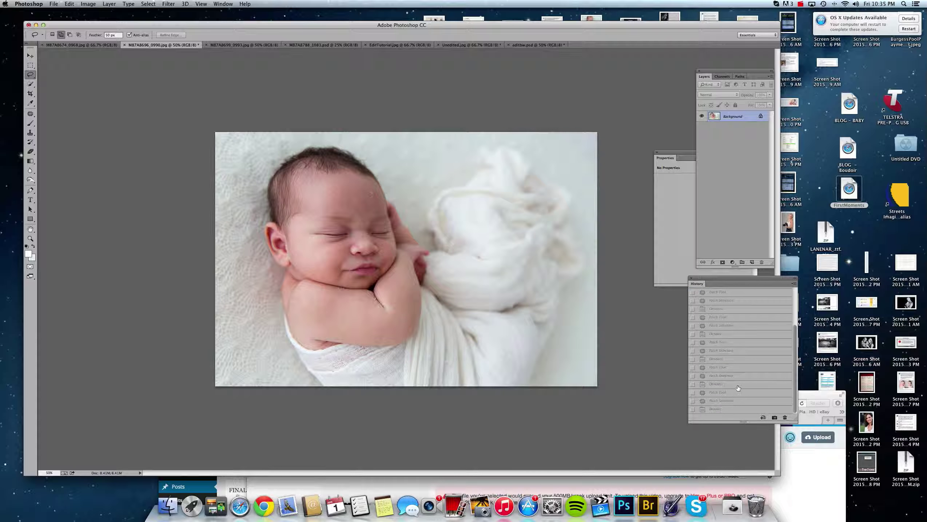
{"action": "left_click", "coordinate": [717, 409]}
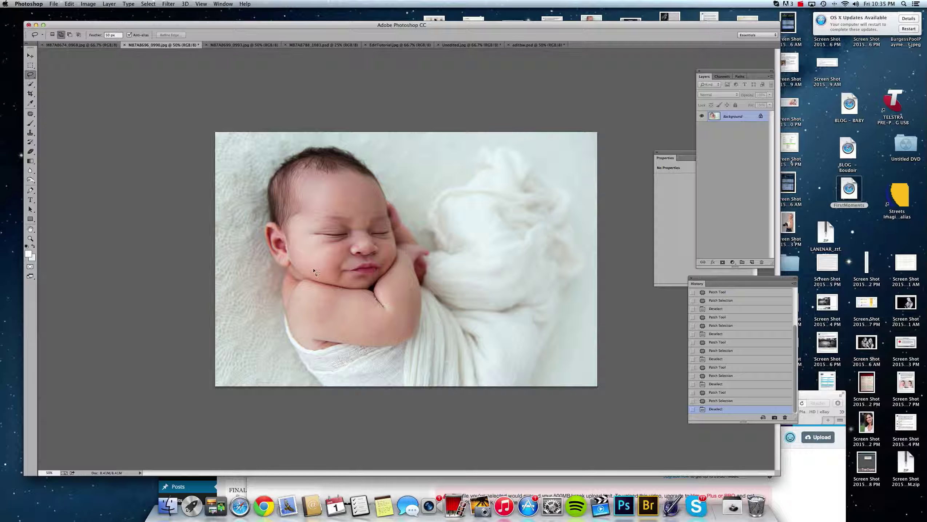
Lasso the side of the face from the temple down to the cheek beside the ear, and set its brightness to -15.
{"action": "left_click_drag", "start_coordinate": [282, 246], "coordinate": [323, 273]}
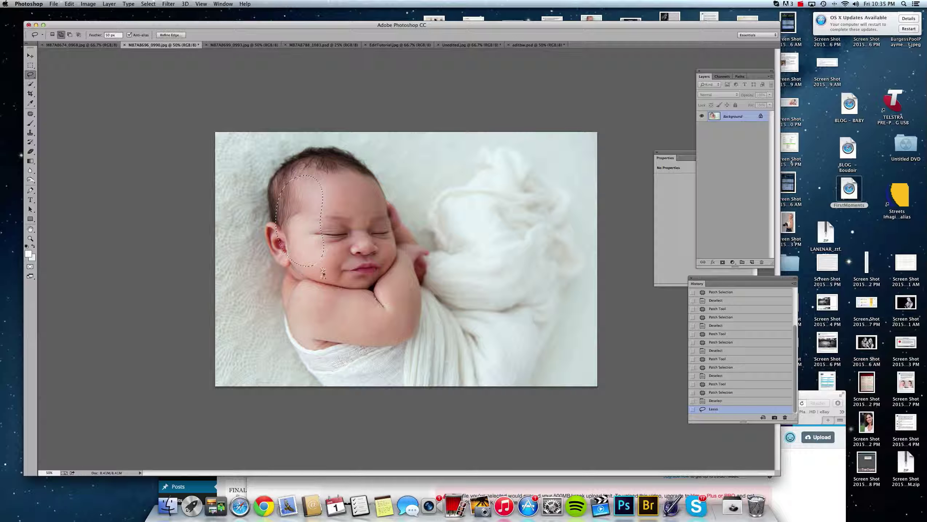
{"action": "left_click", "coordinate": [88, 4]}
{"action": "mouse_move", "coordinate": [107, 26]}
{"action": "left_click", "coordinate": [169, 26]}
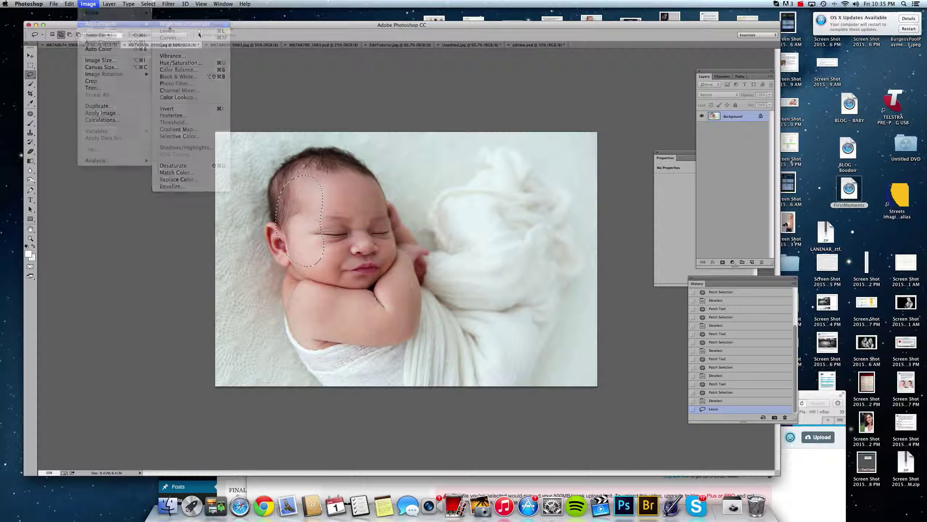
{"action": "left_click_drag", "start_coordinate": [762, 293], "coordinate": [759, 296]}
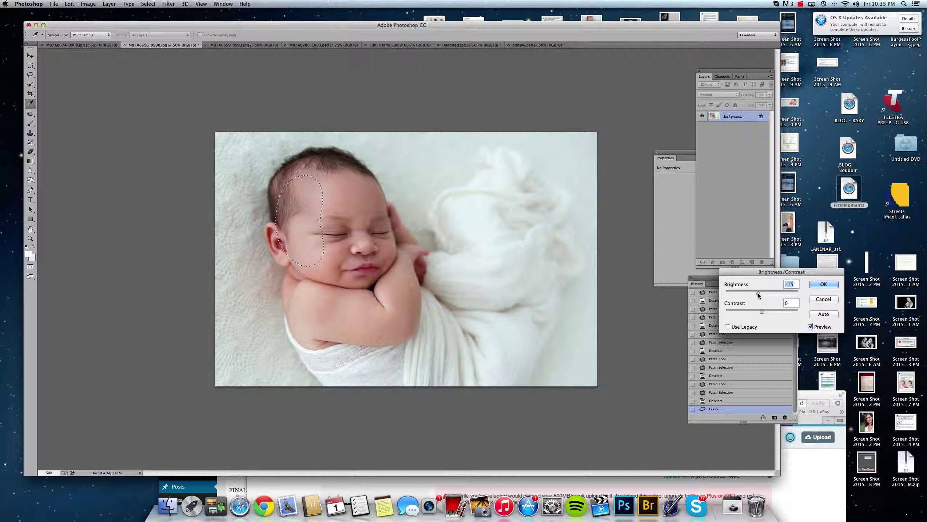
{"action": "key", "text": "Return"}
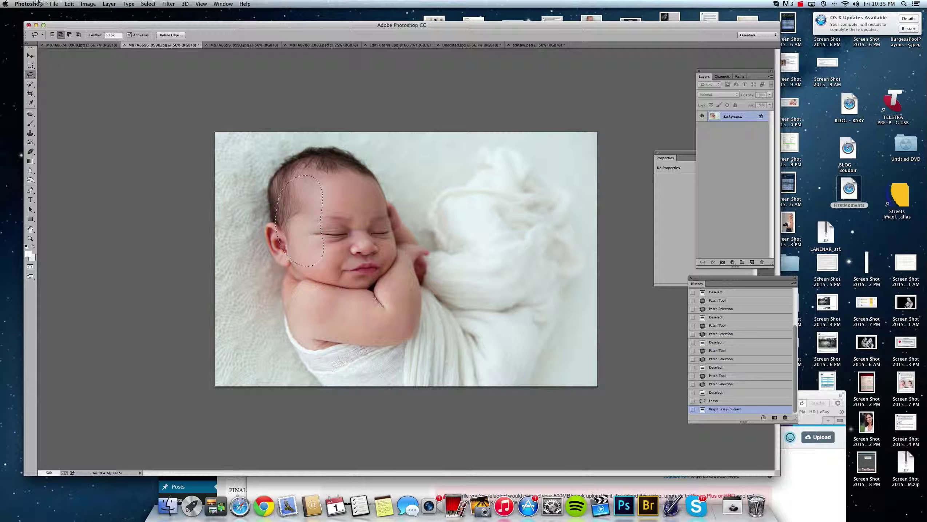
Adjust the midtone Color Balance of the selected temple and cheek, checking it against the unadjusted preview, and deselect.
{"action": "left_click", "coordinate": [88, 3]}
{"action": "mouse_move", "coordinate": [110, 24]}
{"action": "left_click", "coordinate": [178, 70]}
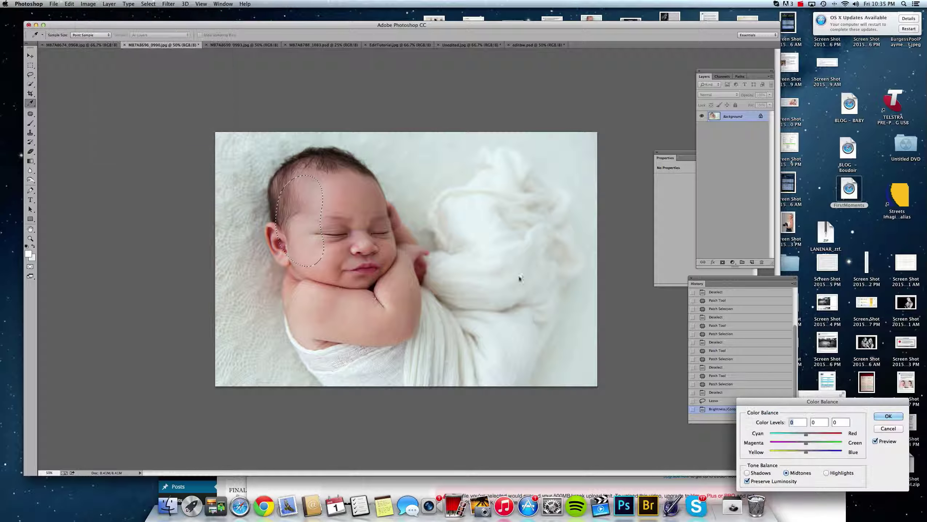
{"action": "left_click_drag", "start_coordinate": [808, 436], "coordinate": [802, 453]}
{"action": "left_click_drag", "start_coordinate": [809, 436], "coordinate": [812, 435]}
{"action": "left_click", "coordinate": [875, 442]}
{"action": "left_click", "coordinate": [875, 443]}
{"action": "left_click", "coordinate": [888, 416]}
{"action": "key", "text": "l"}
{"action": "key", "text": "super+d"}
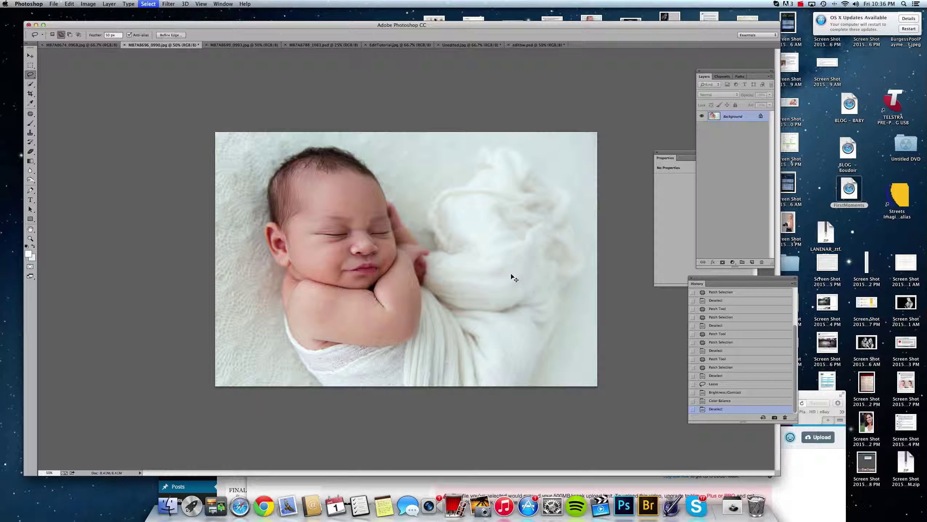